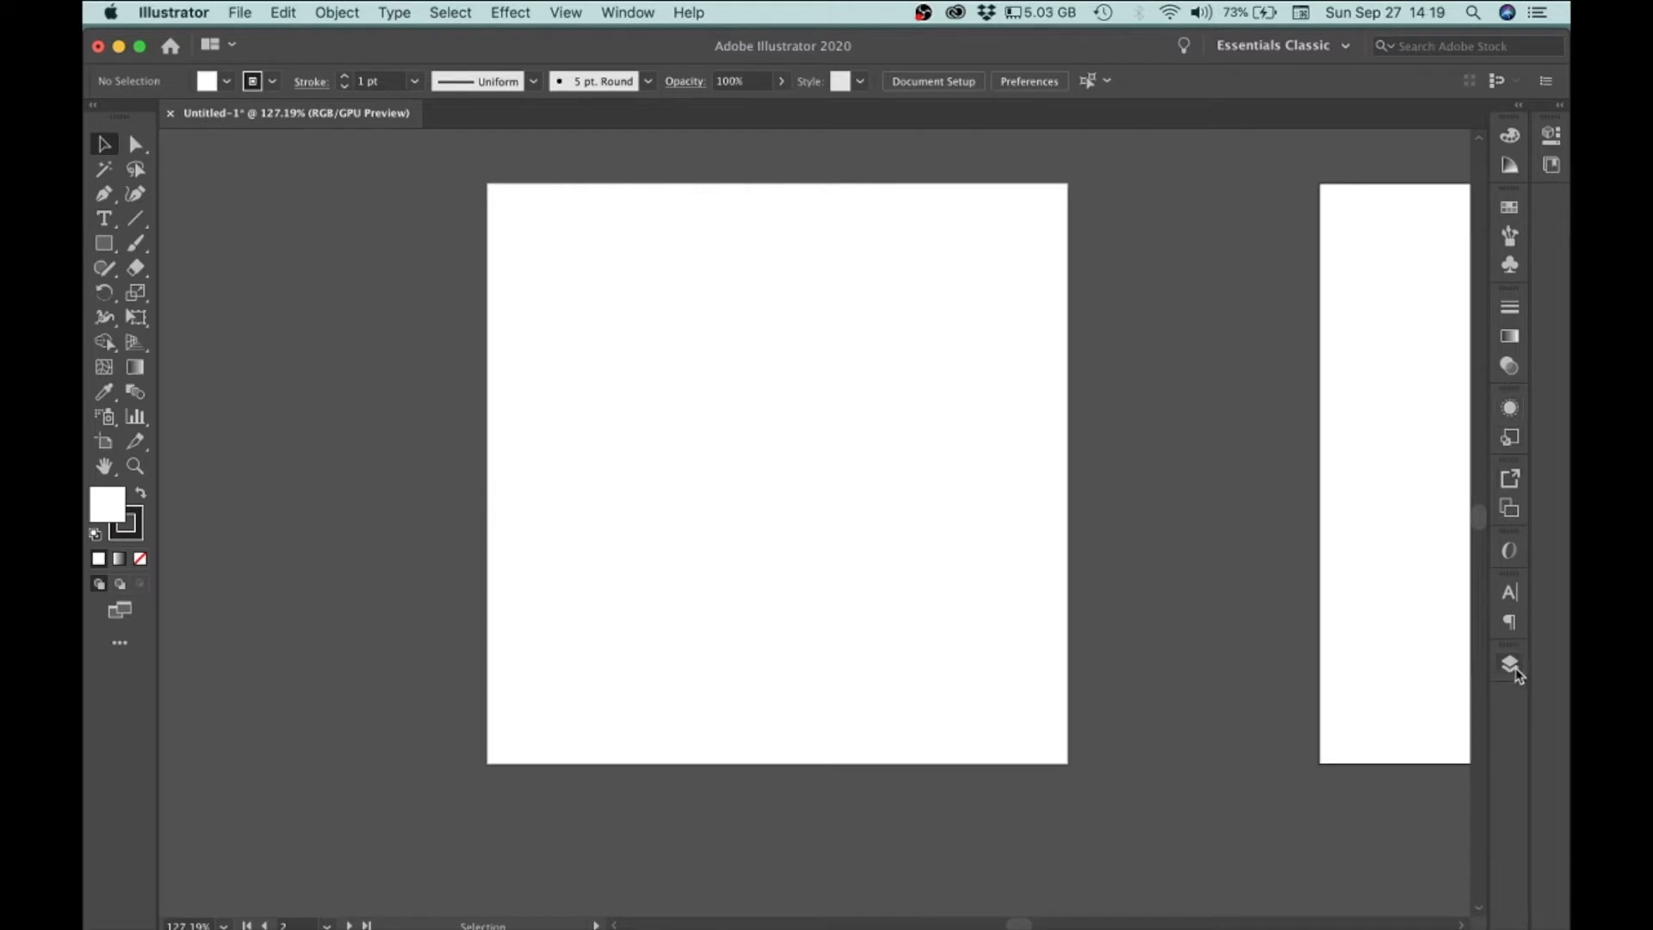
# Step: Open the Layers panel and float it over the canvas
pyautogui.click(1511, 668)
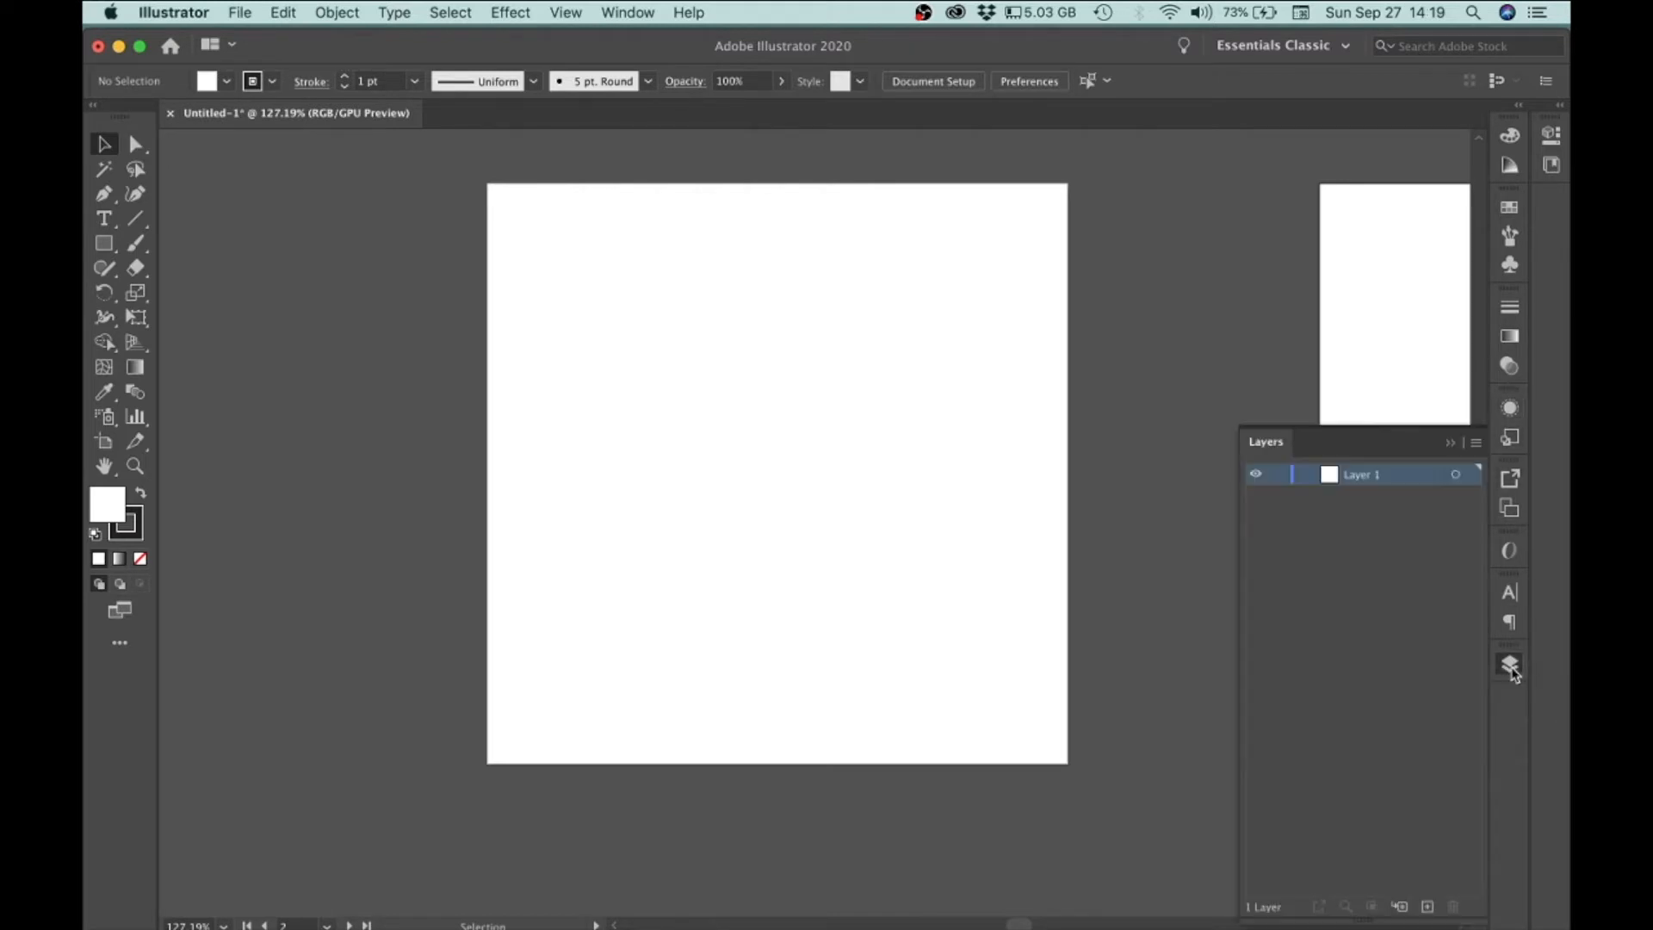
pyautogui.moveTo(1276, 452); pyautogui.dragTo(1214, 342)
pyautogui.moveTo(1324, 320)
pyautogui.mouseDown()
pyautogui.moveTo(1358, 302)
pyautogui.moveTo(1325, 298)
pyautogui.moveTo(1337, 306)
pyautogui.mouseUp()
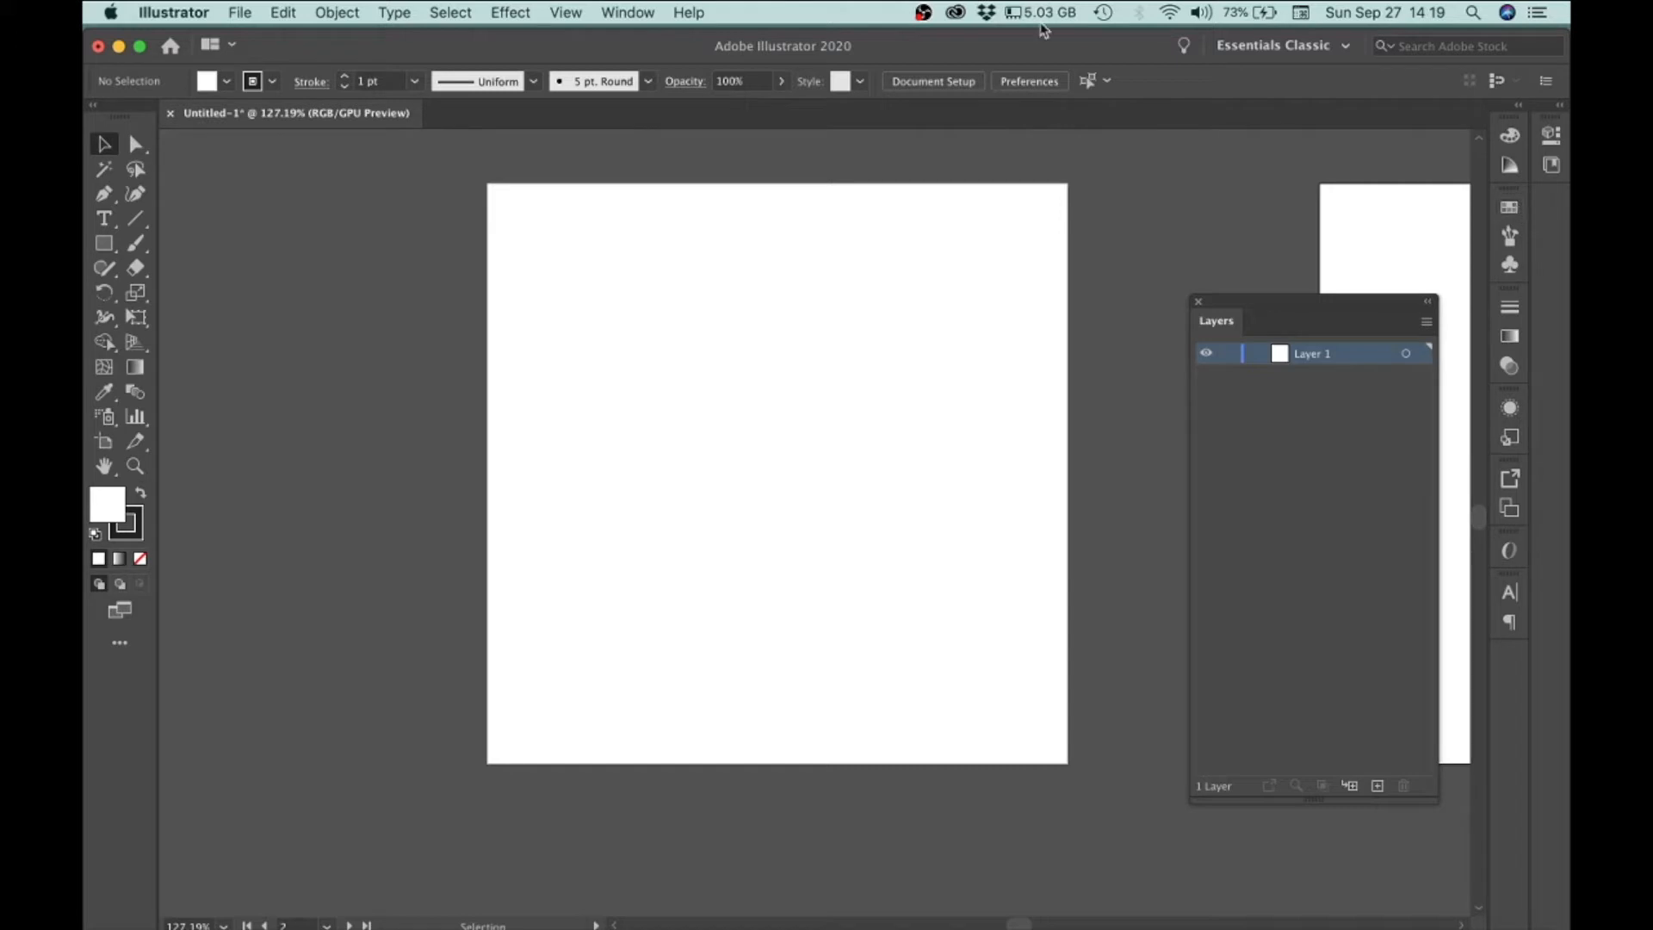
pyautogui.click(628, 14)
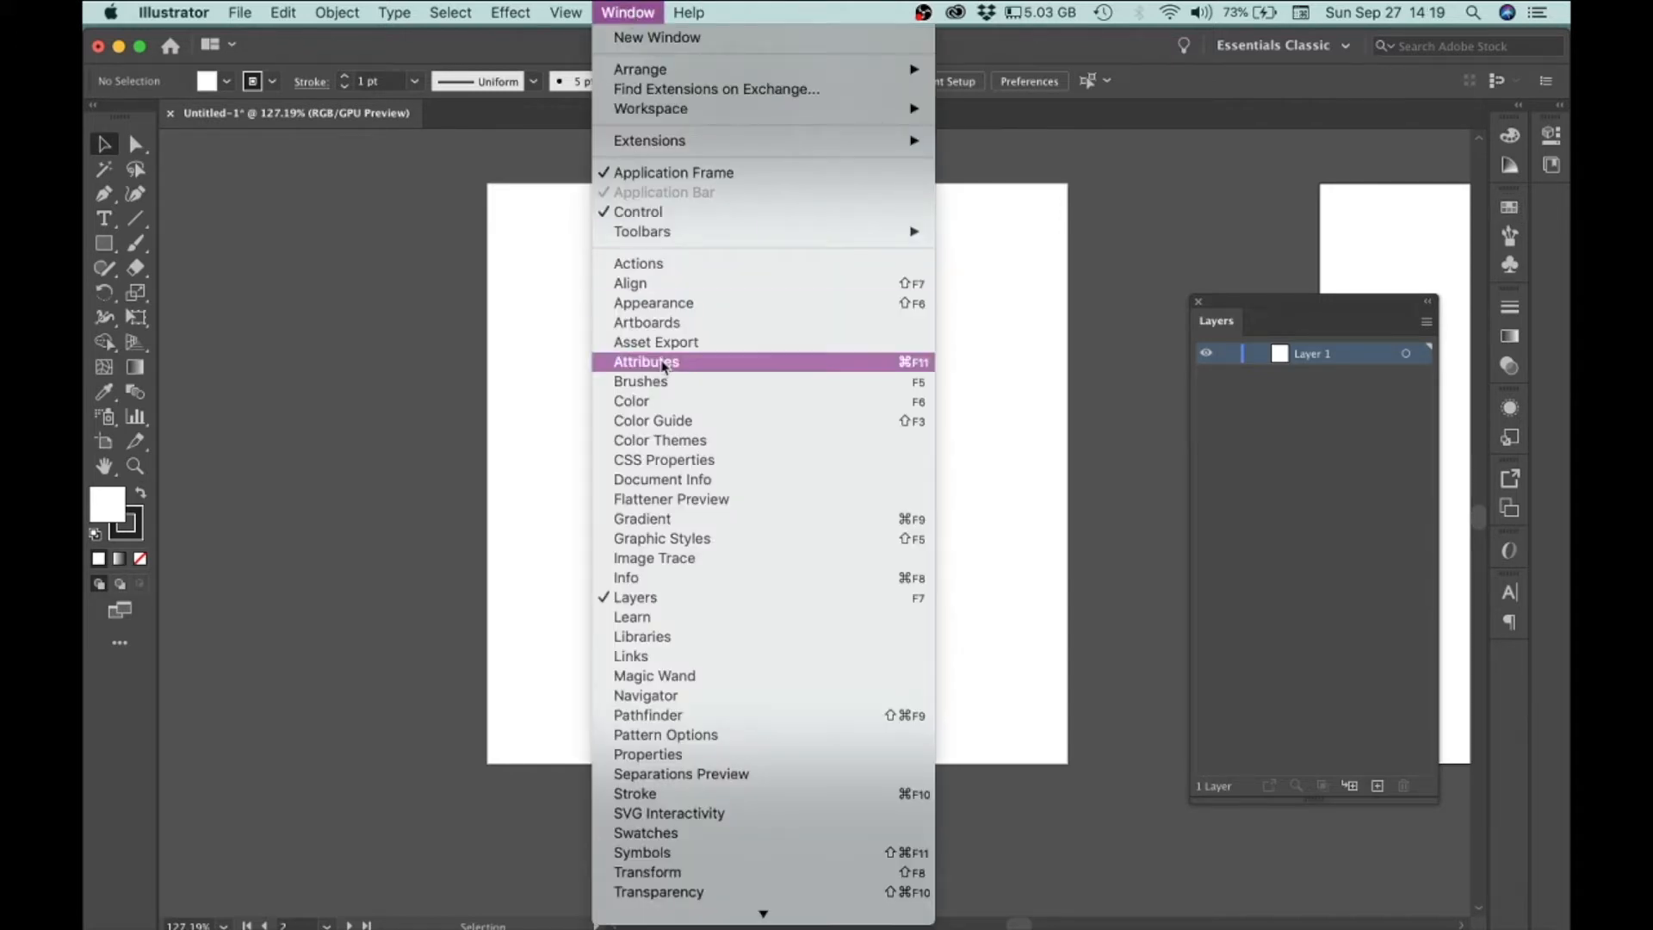
pyautogui.click(638, 599)
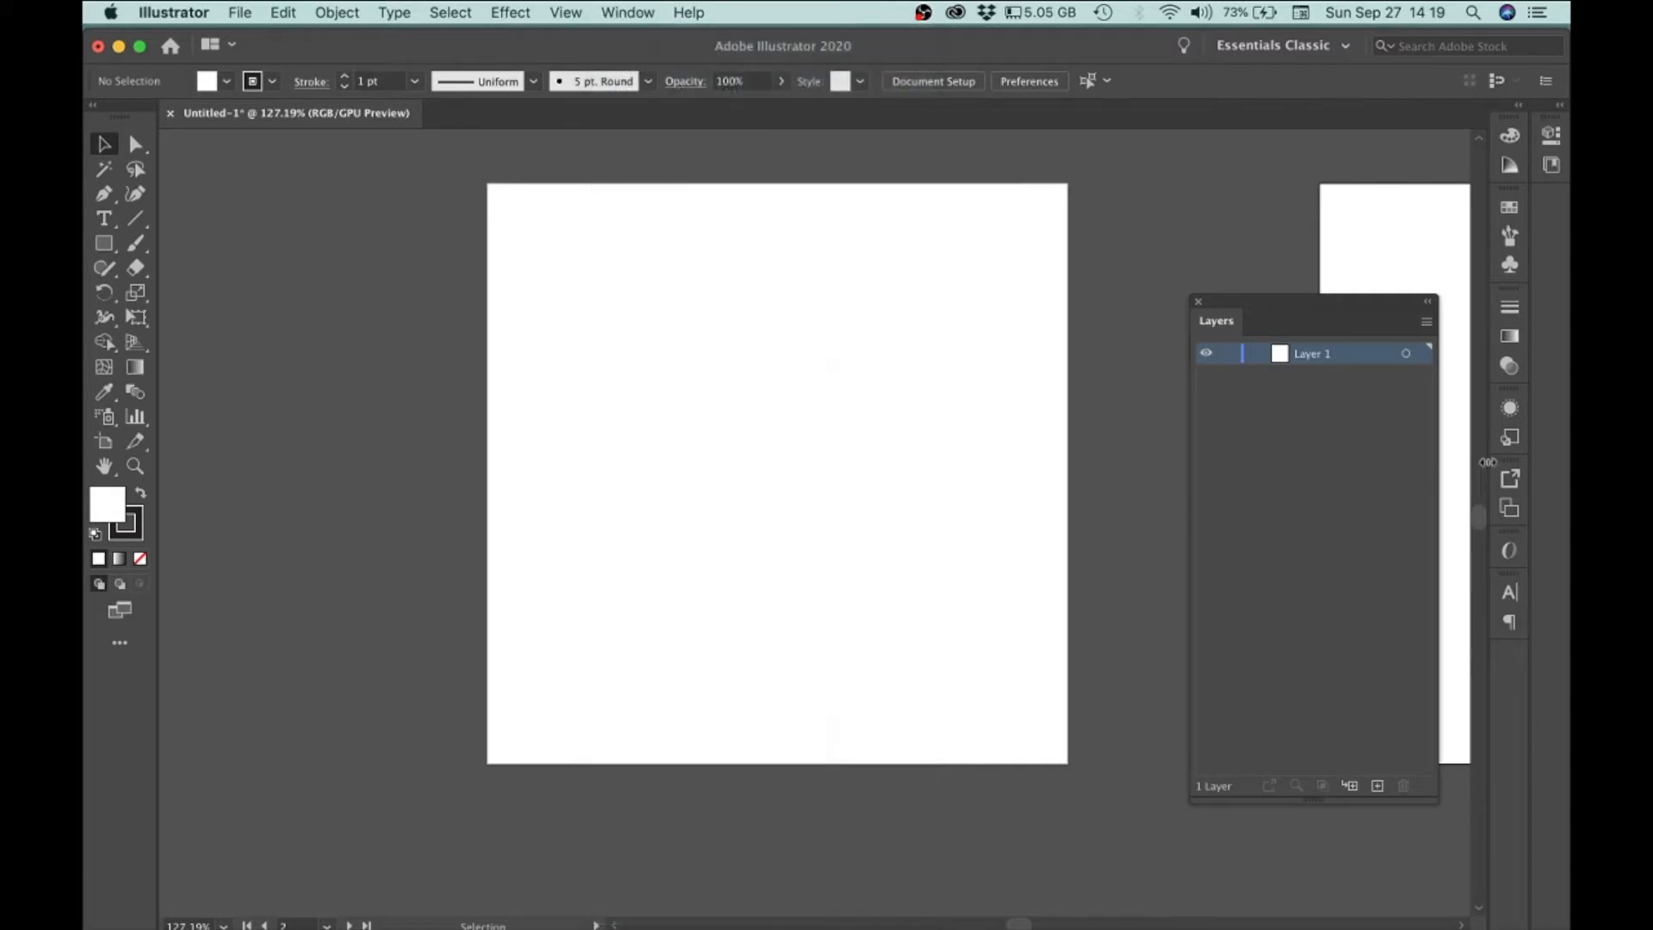
# Step: Rename Layer 1 as artwork
pyautogui.doubleClick(1309, 355)
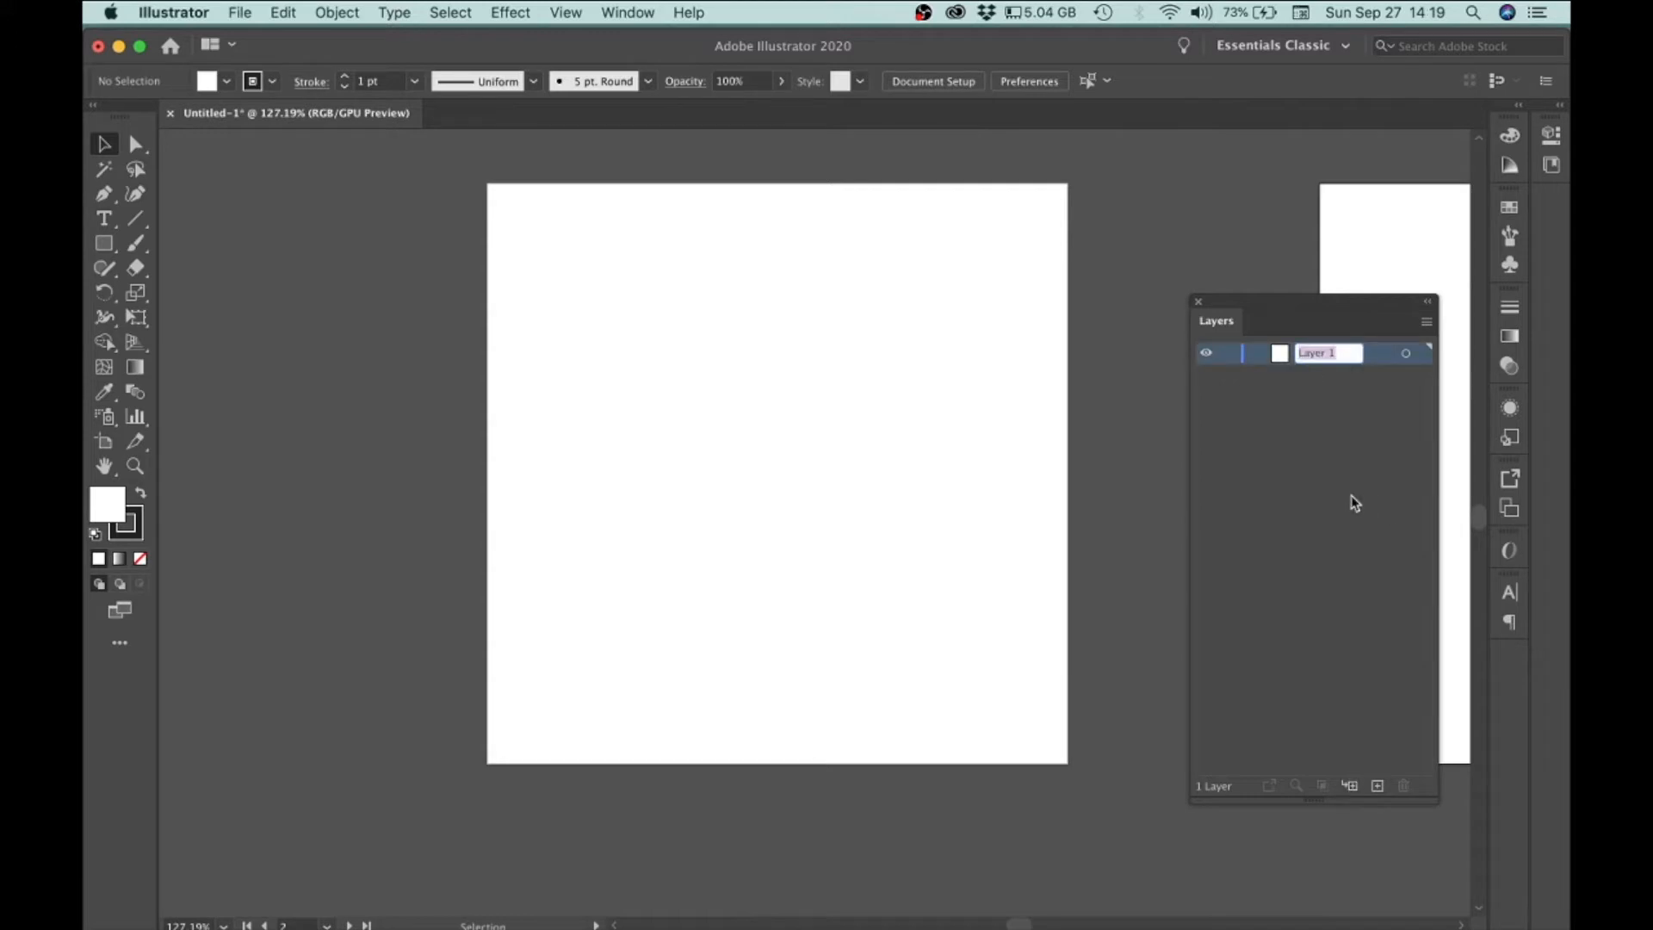
pyautogui.write('artwork')
pyautogui.press('Return')
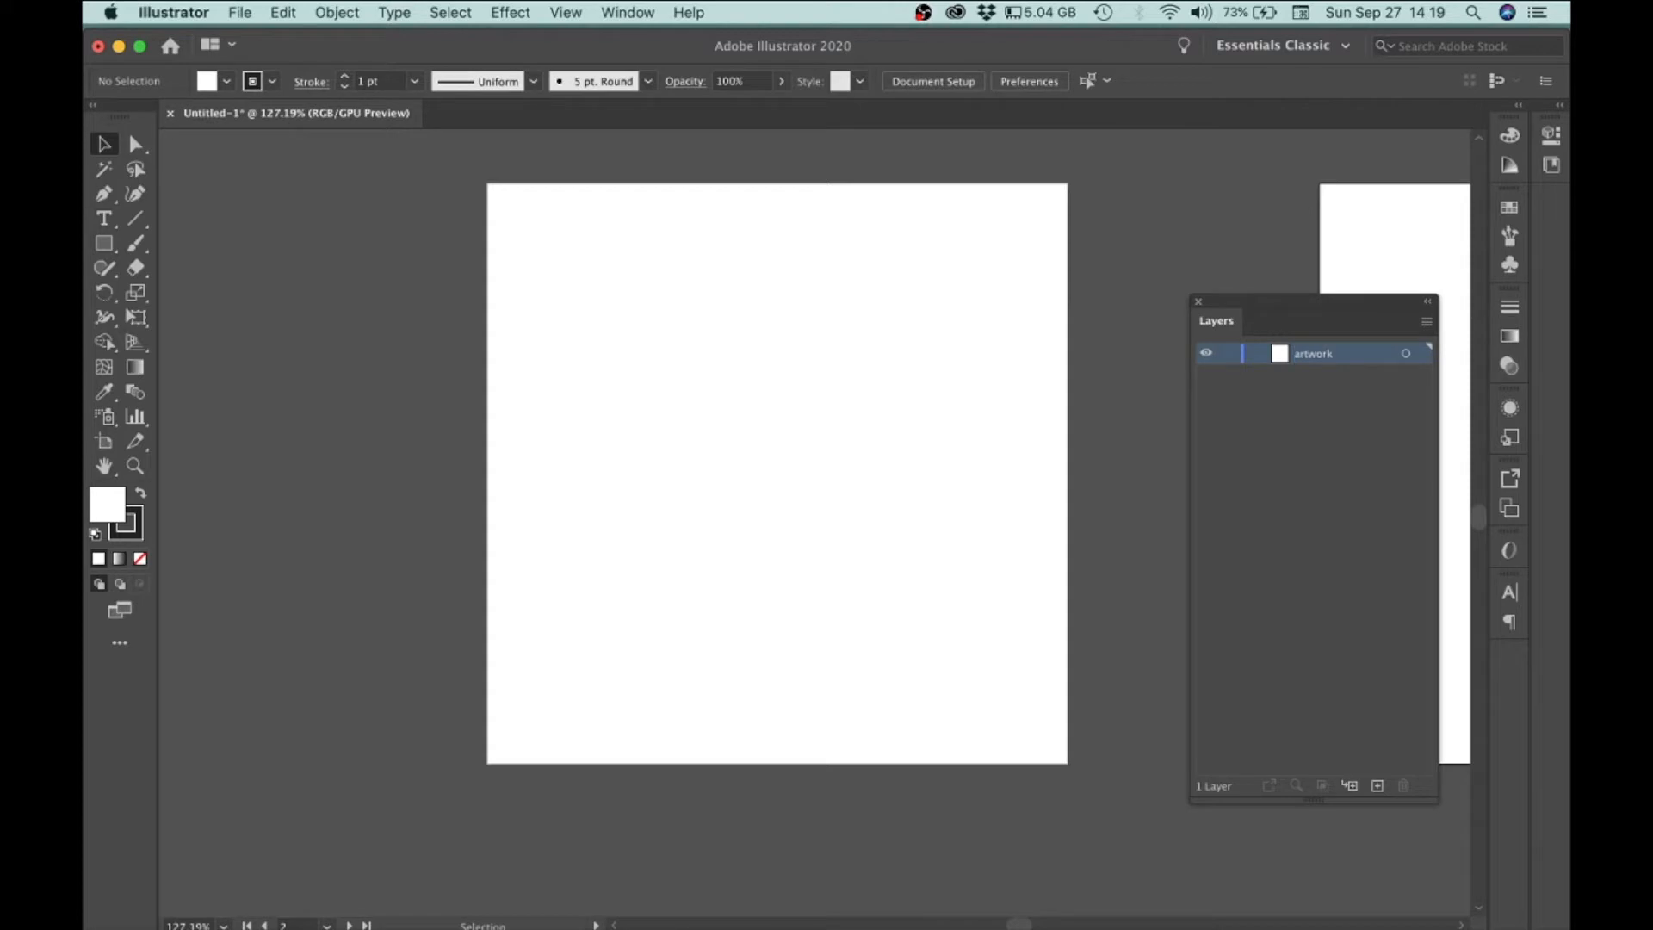
# Step: Create a new layer and move it below the artwork layer
pyautogui.click(1378, 786)
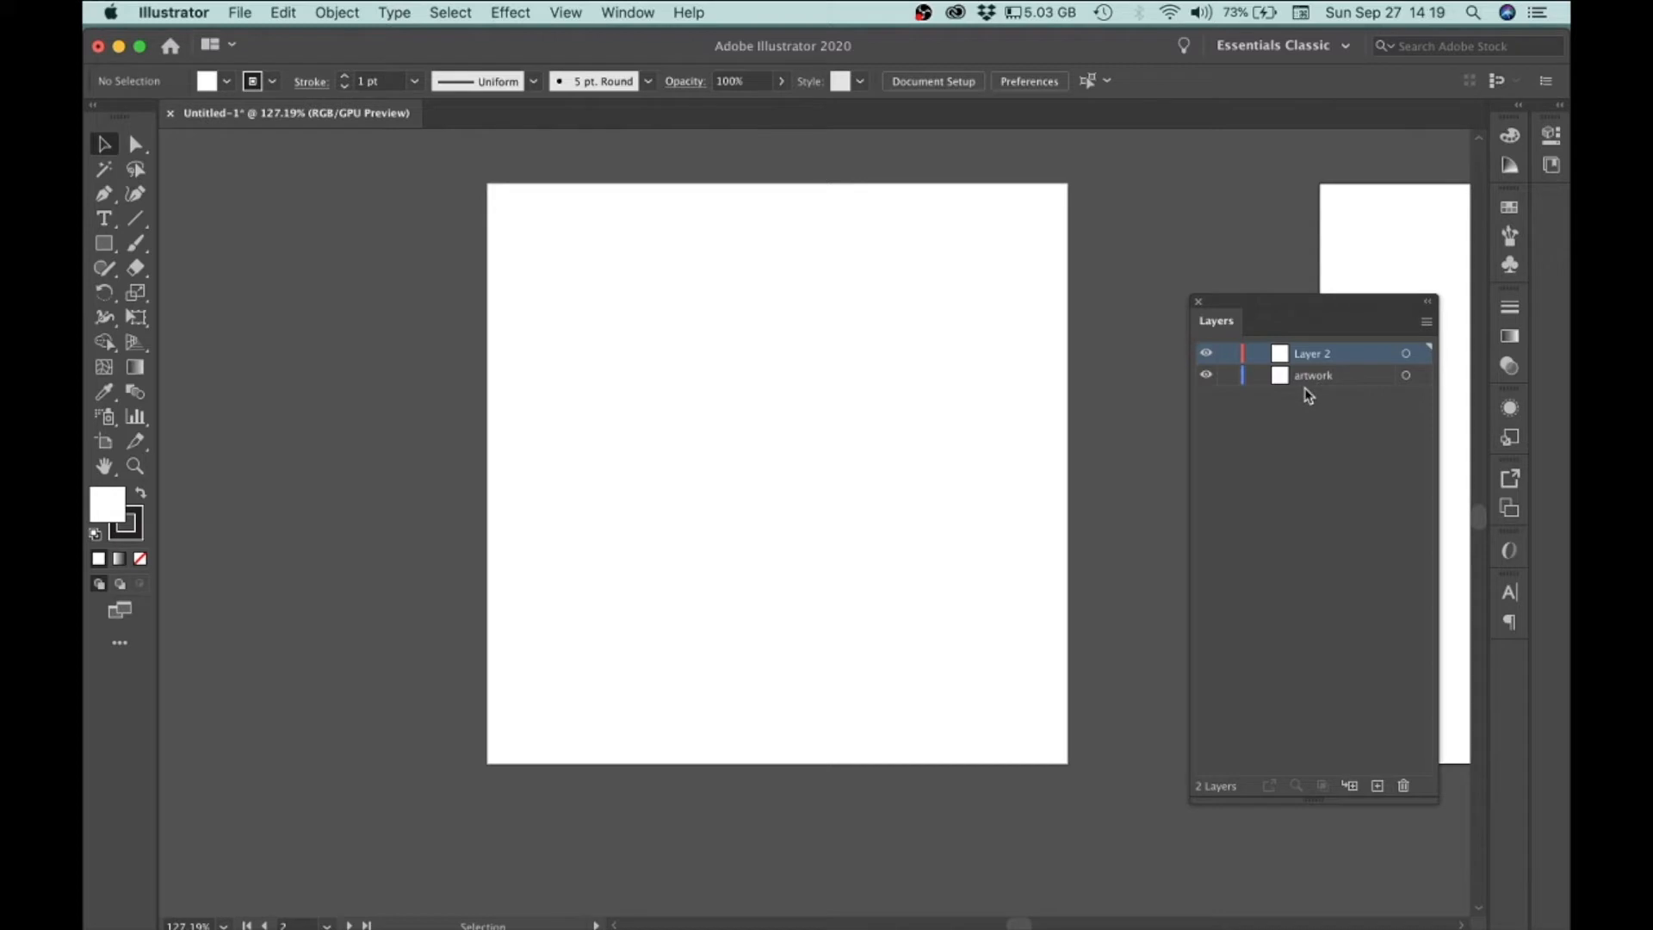
pyautogui.moveTo(1319, 359); pyautogui.dragTo(1321, 386)
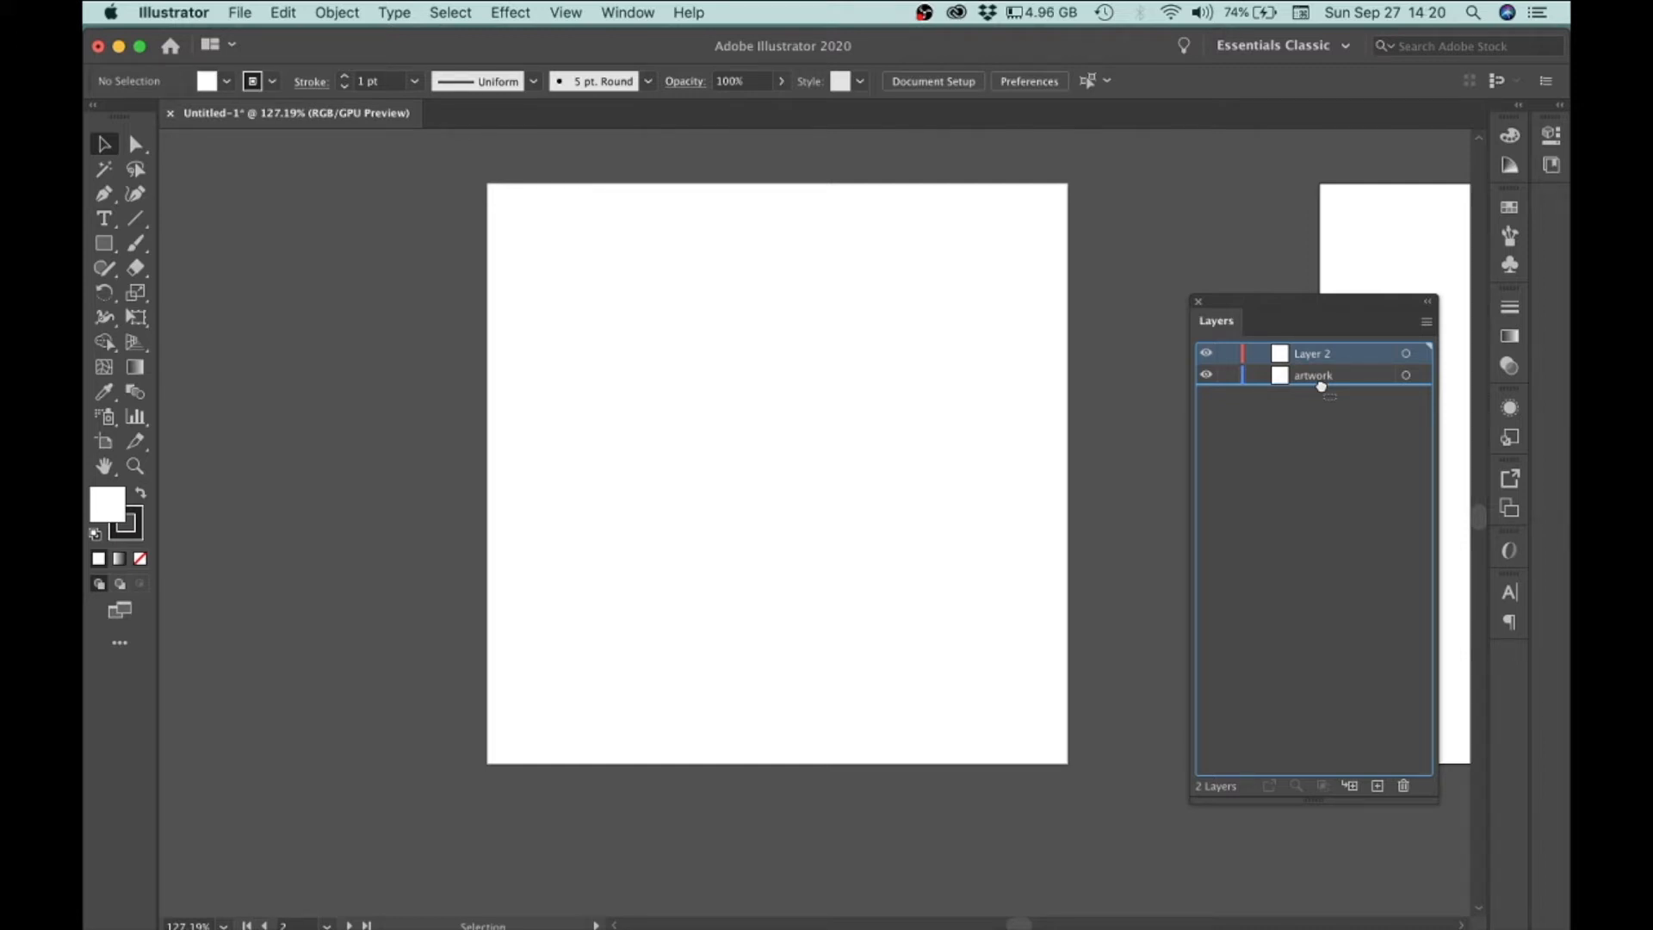
pyautogui.moveTo(1321, 386); pyautogui.dragTo(1322, 390)
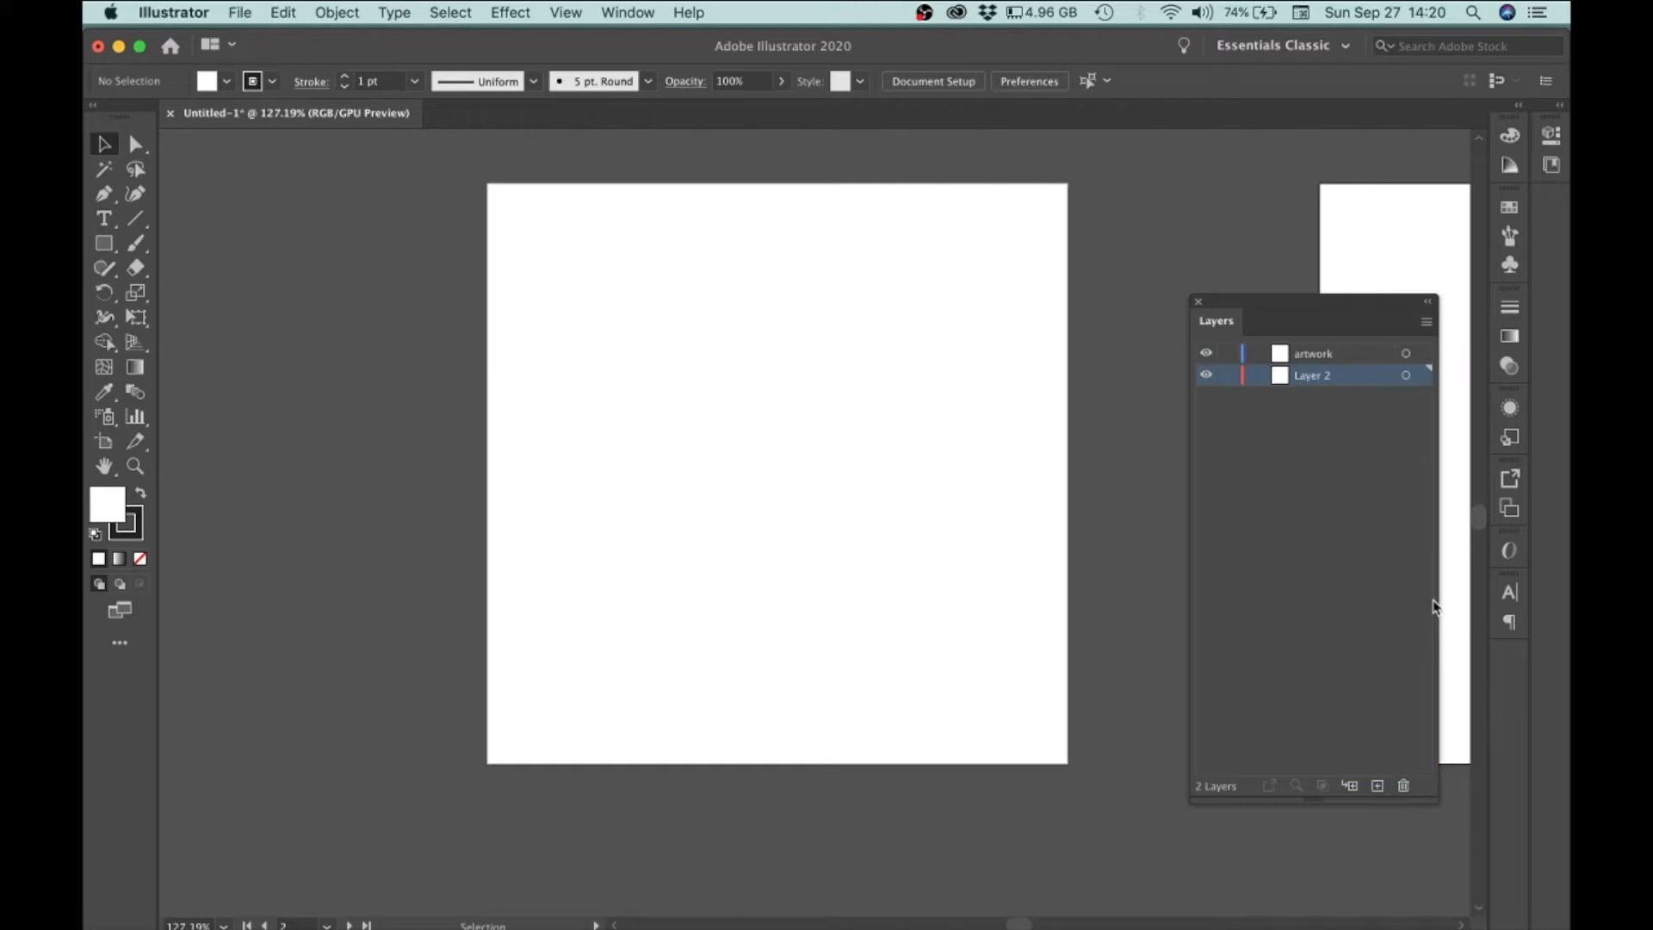
# Step: Rename the lower layer as template and hide the artwork layer
pyautogui.doubleClick(1313, 375)
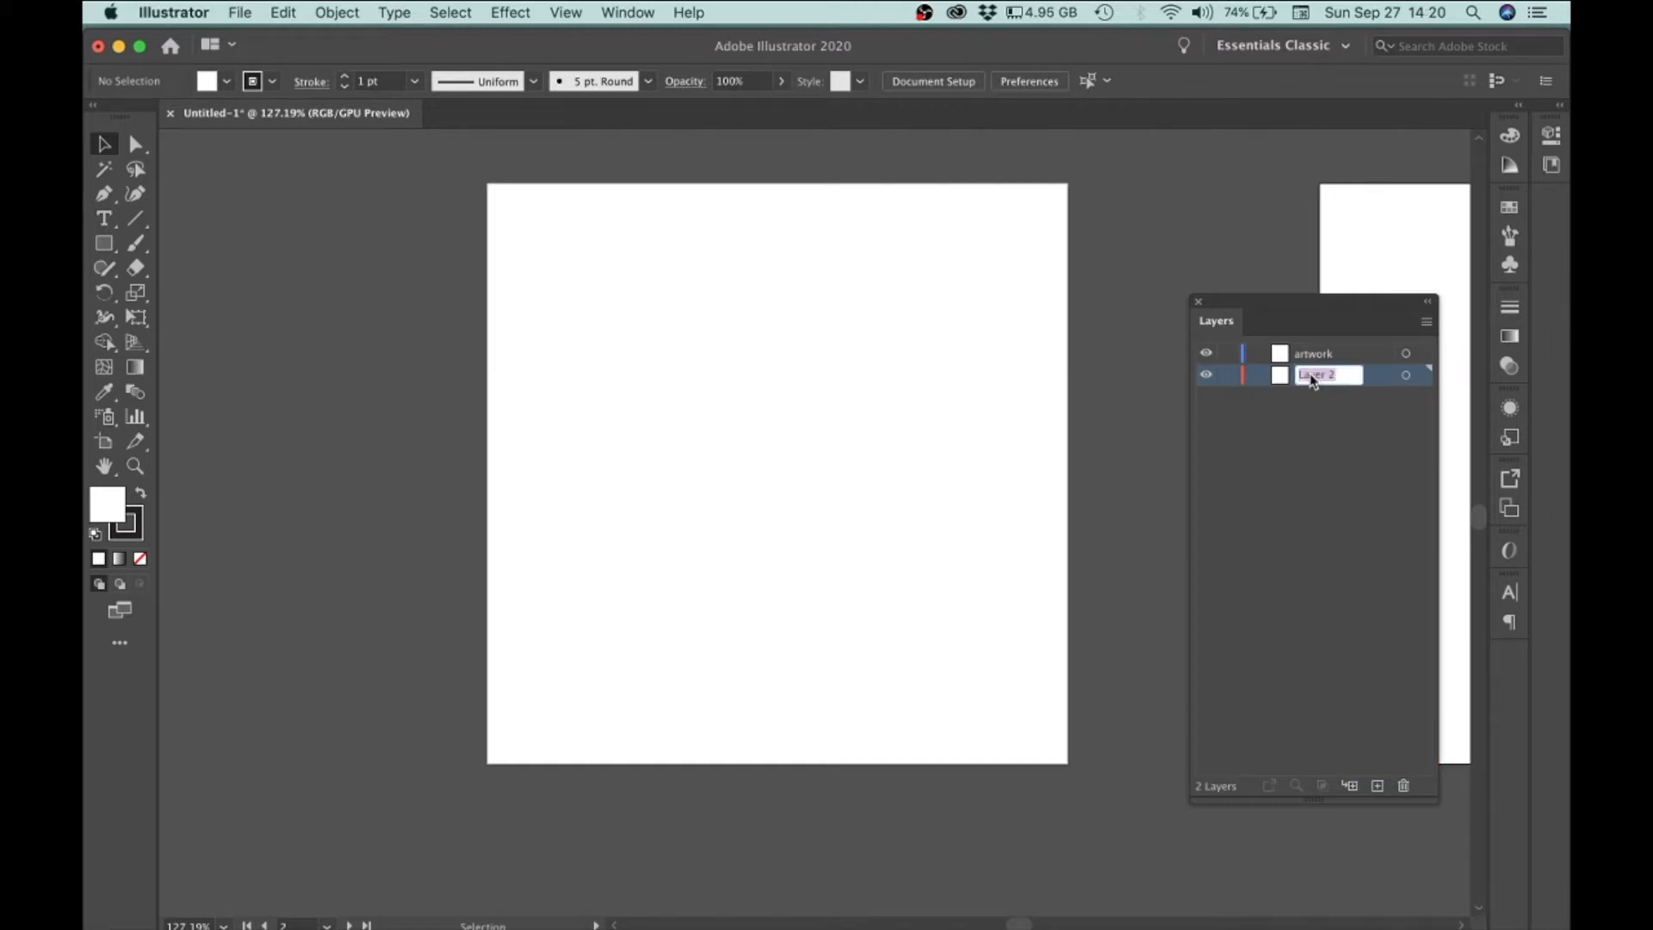
pyautogui.write('template')
pyautogui.press('Return')
pyautogui.click(1326, 512)
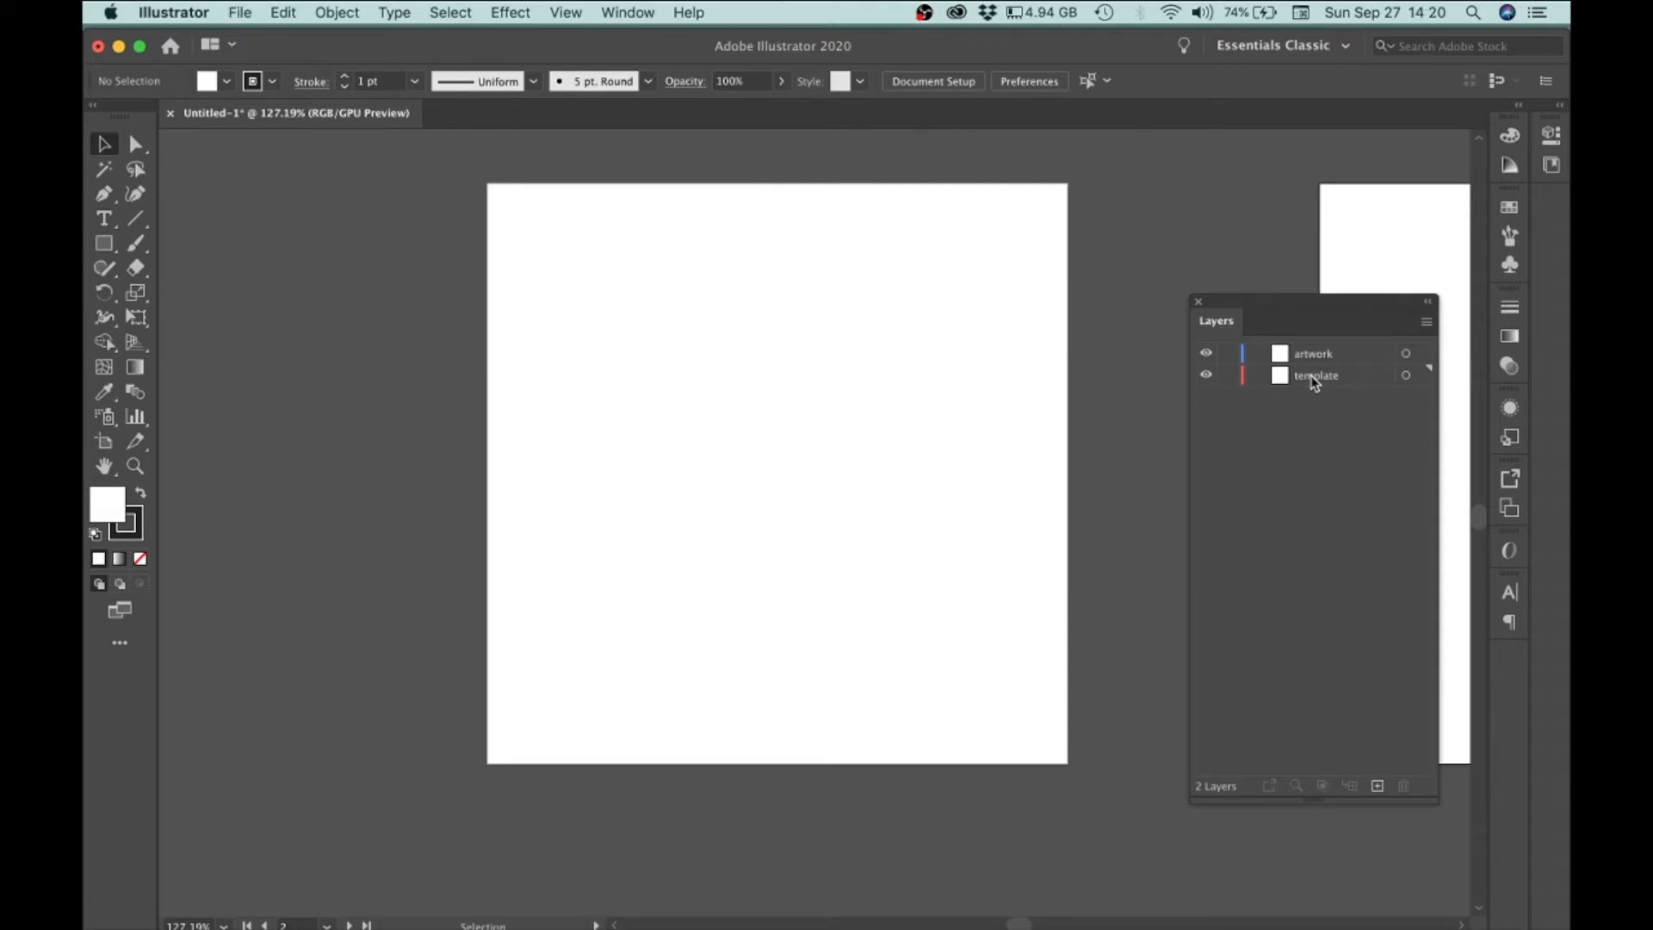
pyautogui.click(1206, 355)
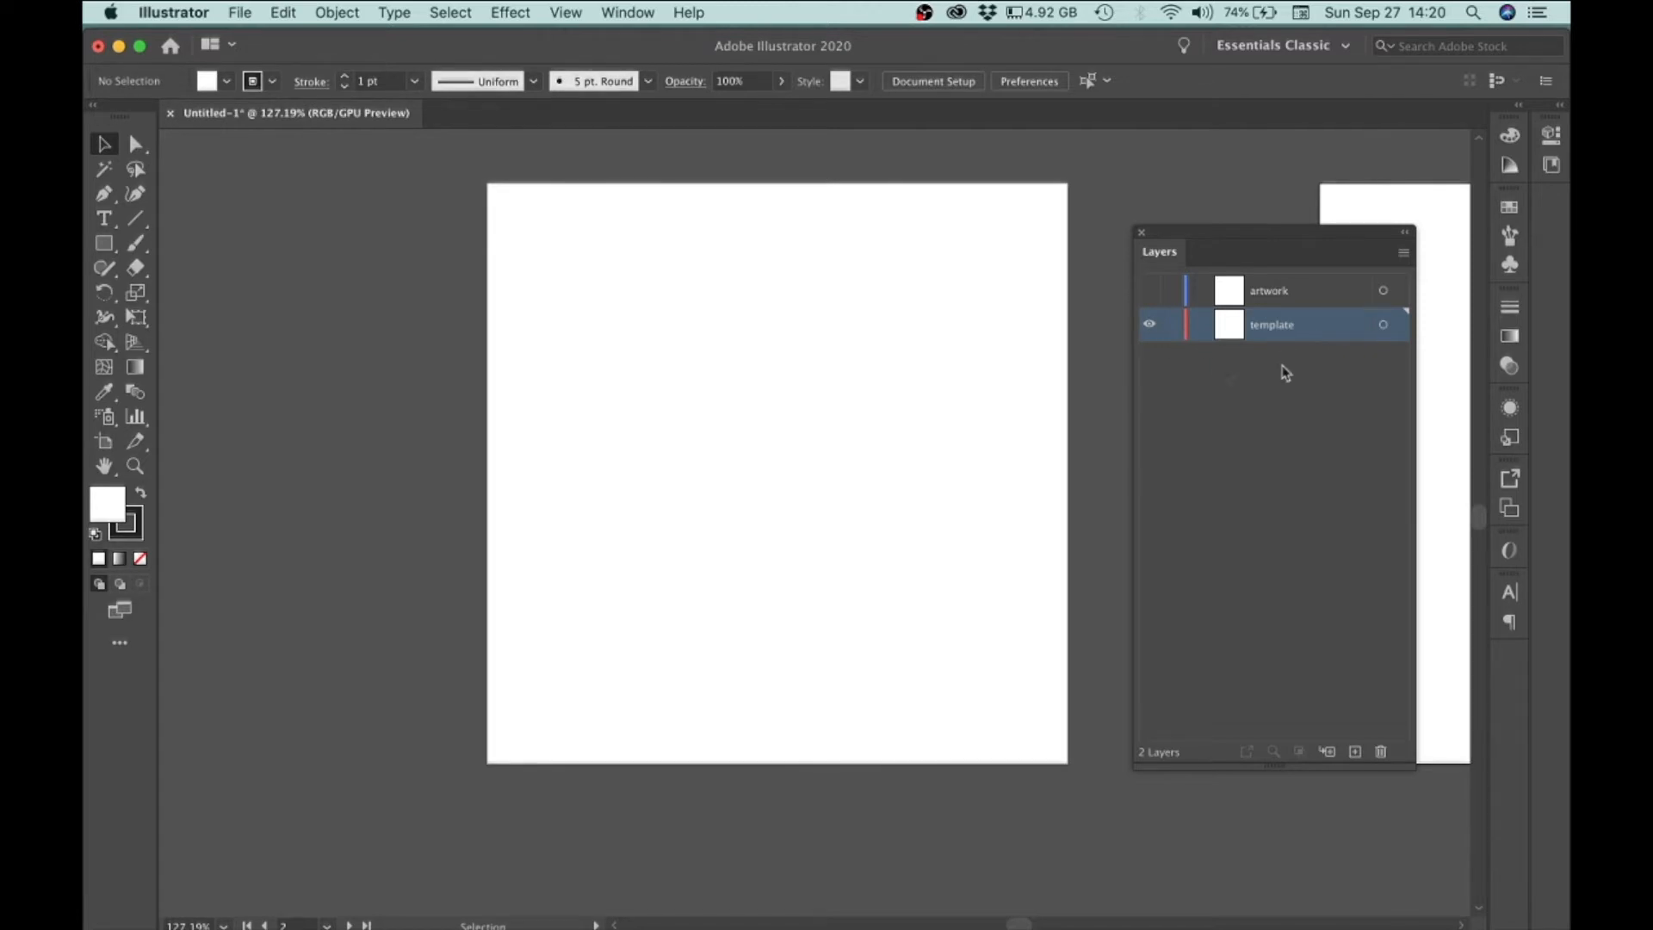
# Step: Place the image Screen Shot 2020-09-27 at 14.16.07 on the template layer, sized to fill the artboard
pyautogui.click(256, 10)
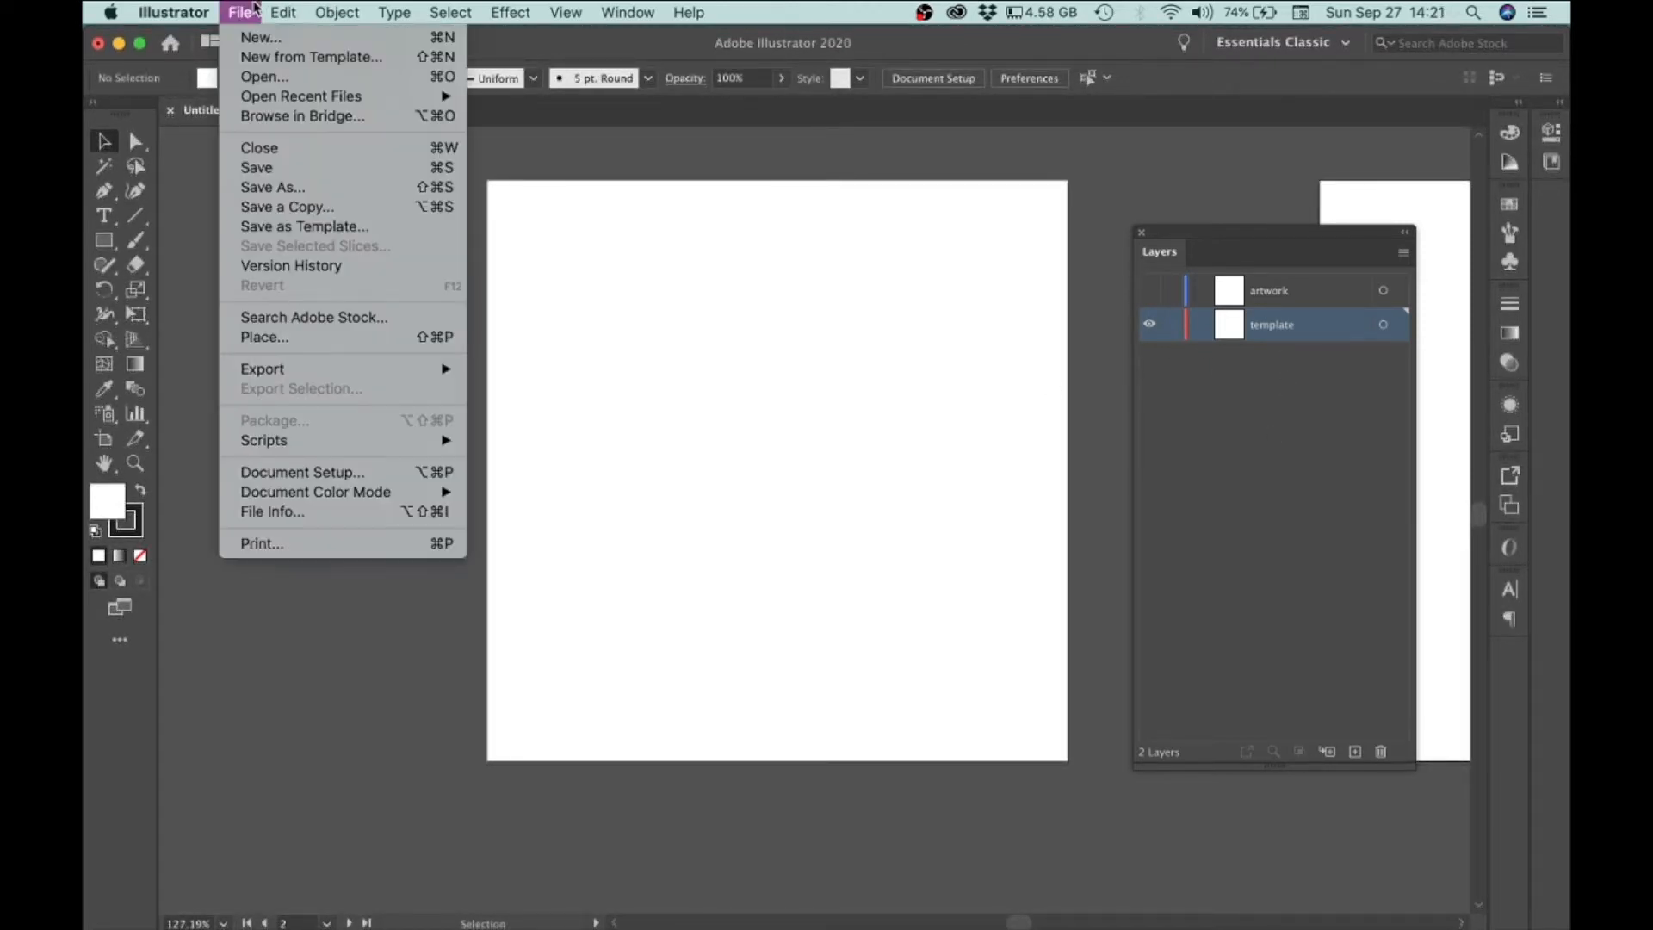
pyautogui.click(262, 334)
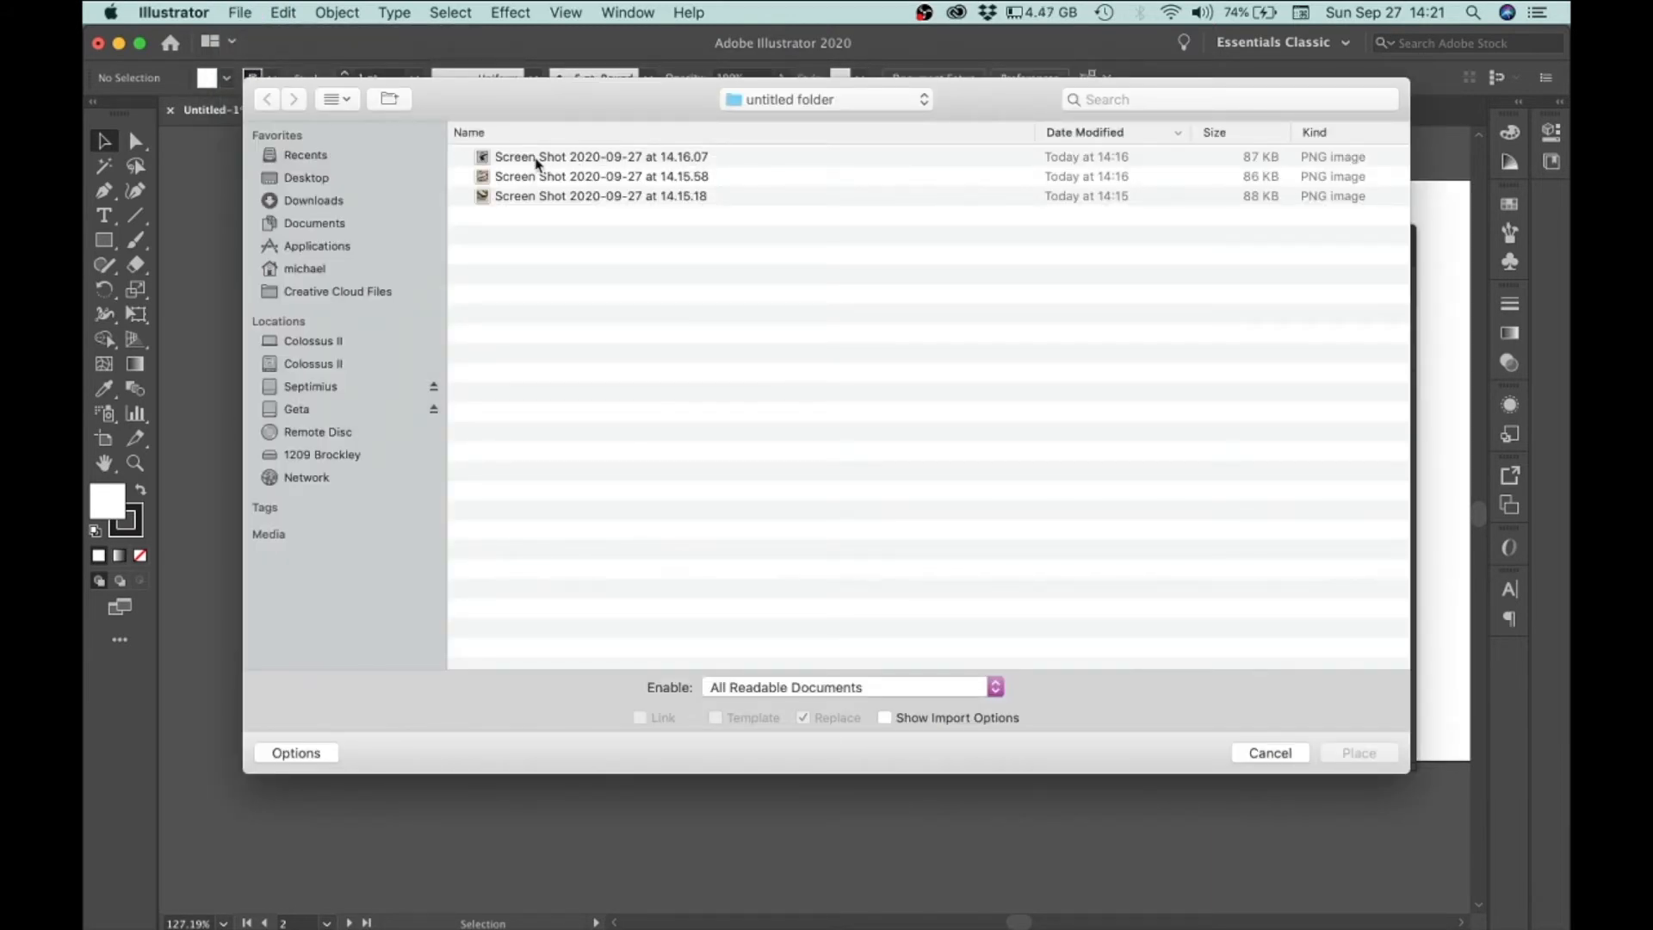
pyautogui.click(565, 159)
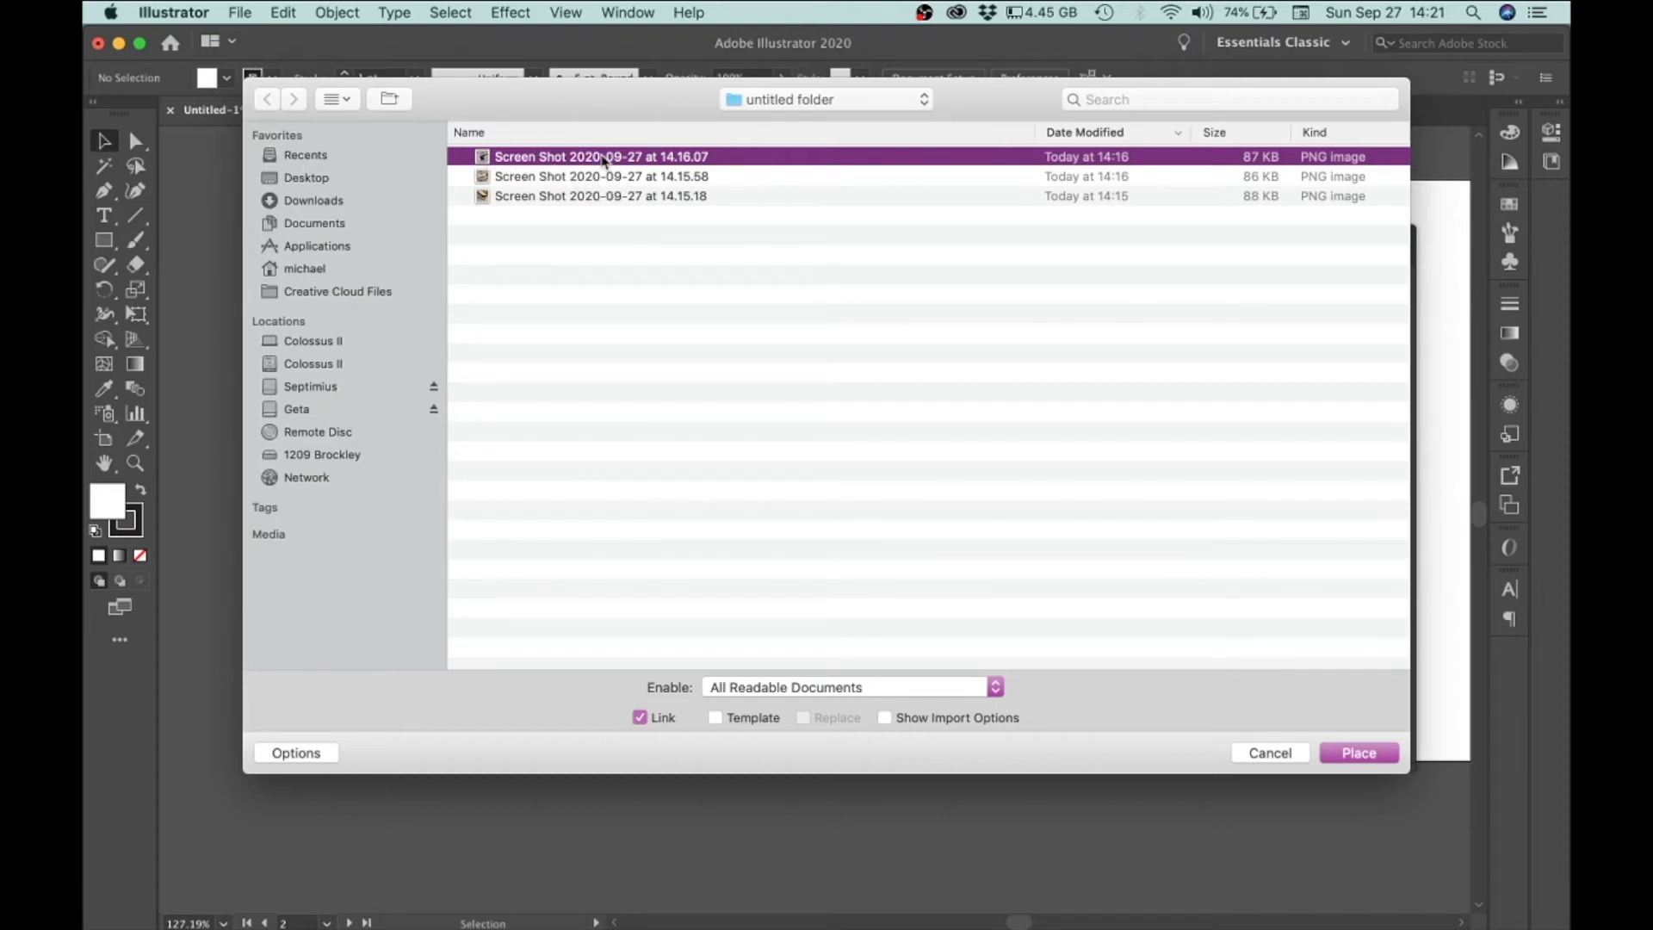
pyautogui.click(1350, 765)
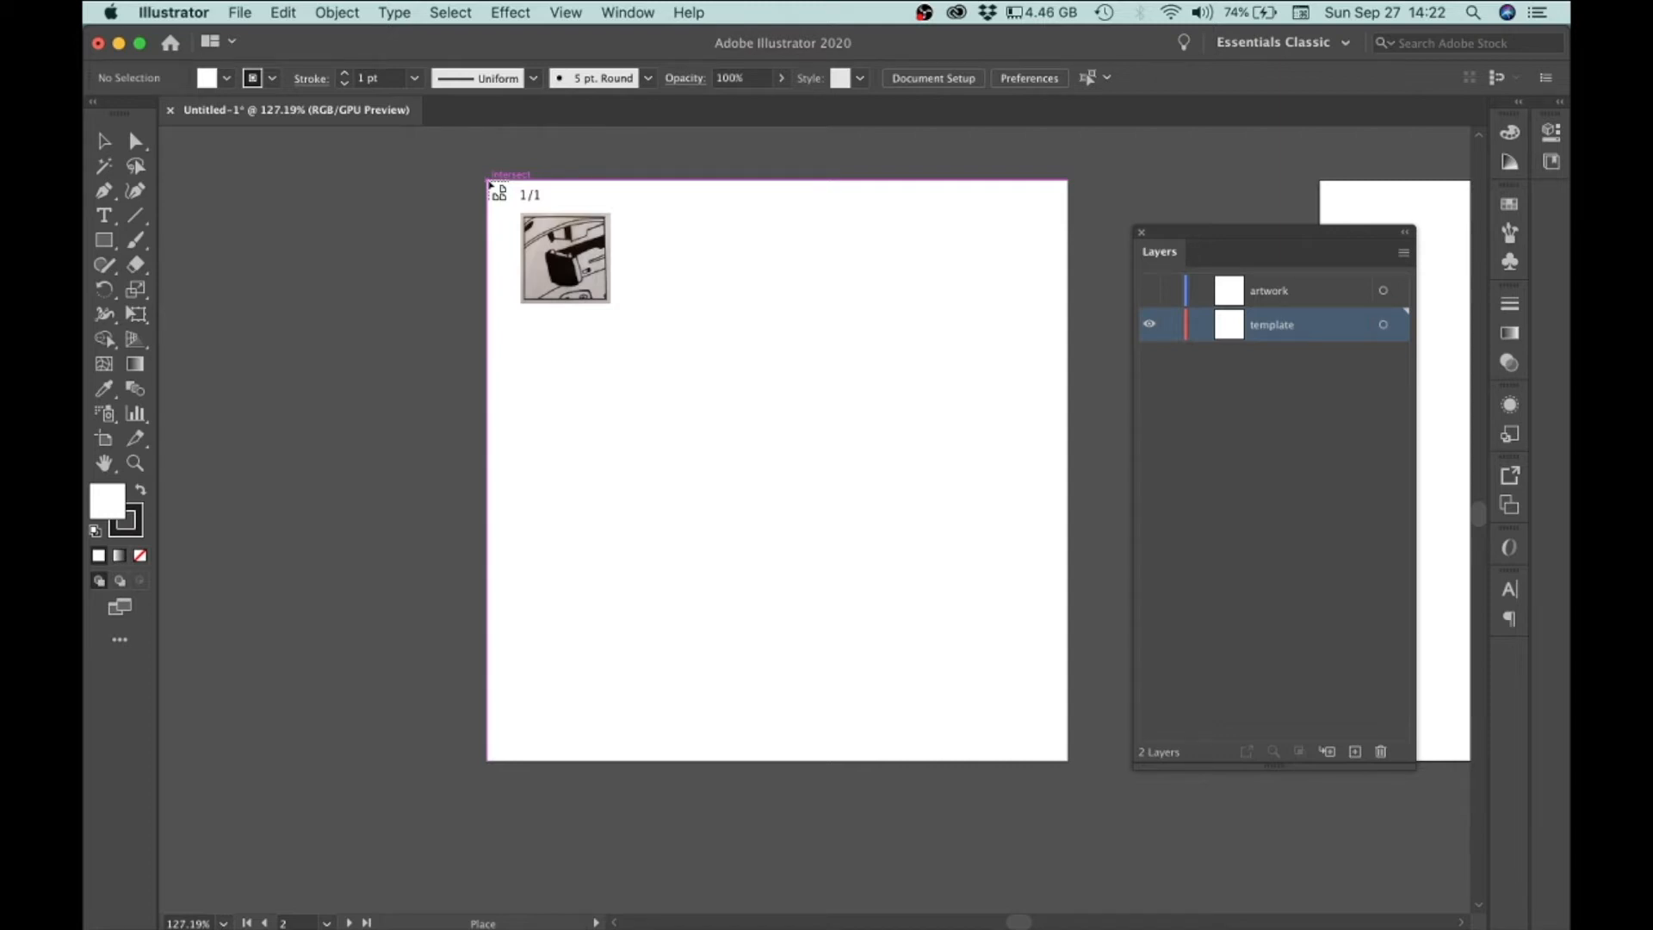
pyautogui.moveTo(489, 181); pyautogui.dragTo(1074, 773)
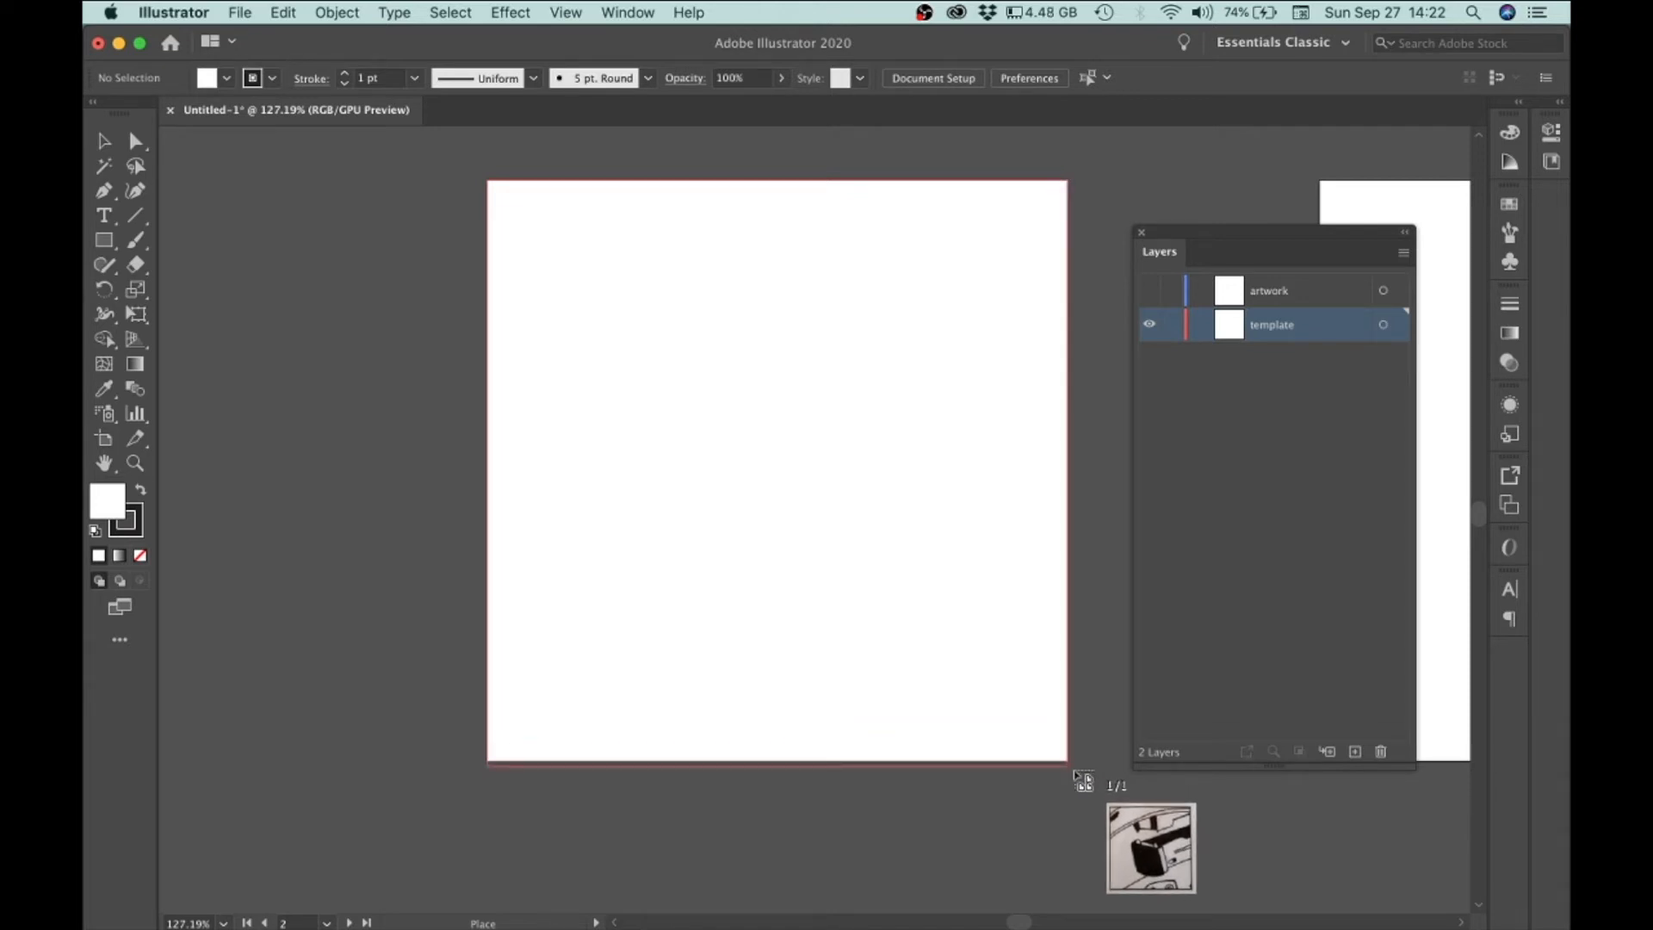
pyautogui.moveTo(1075, 773)
pyautogui.mouseDown()
pyautogui.moveTo(846, 544)
pyautogui.moveTo(1068, 766)
pyautogui.mouseUp()
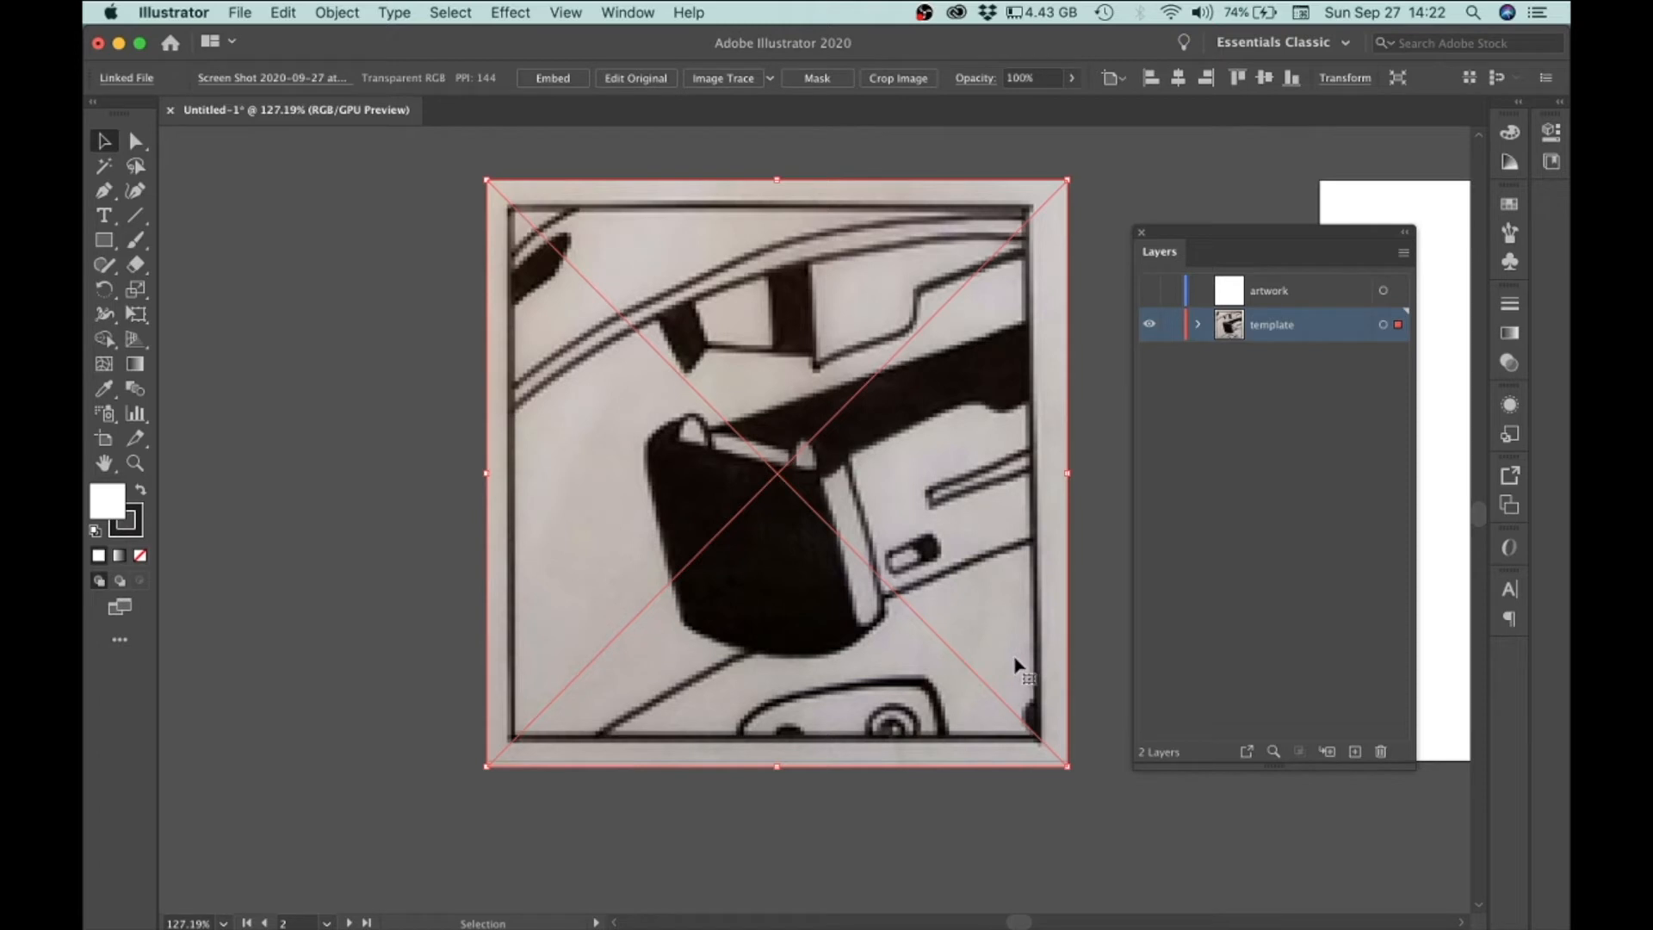
# Step: Move the placed image up and left, nudging it to line up with the artboard
pyautogui.moveTo(1016, 658); pyautogui.dragTo(999, 641)
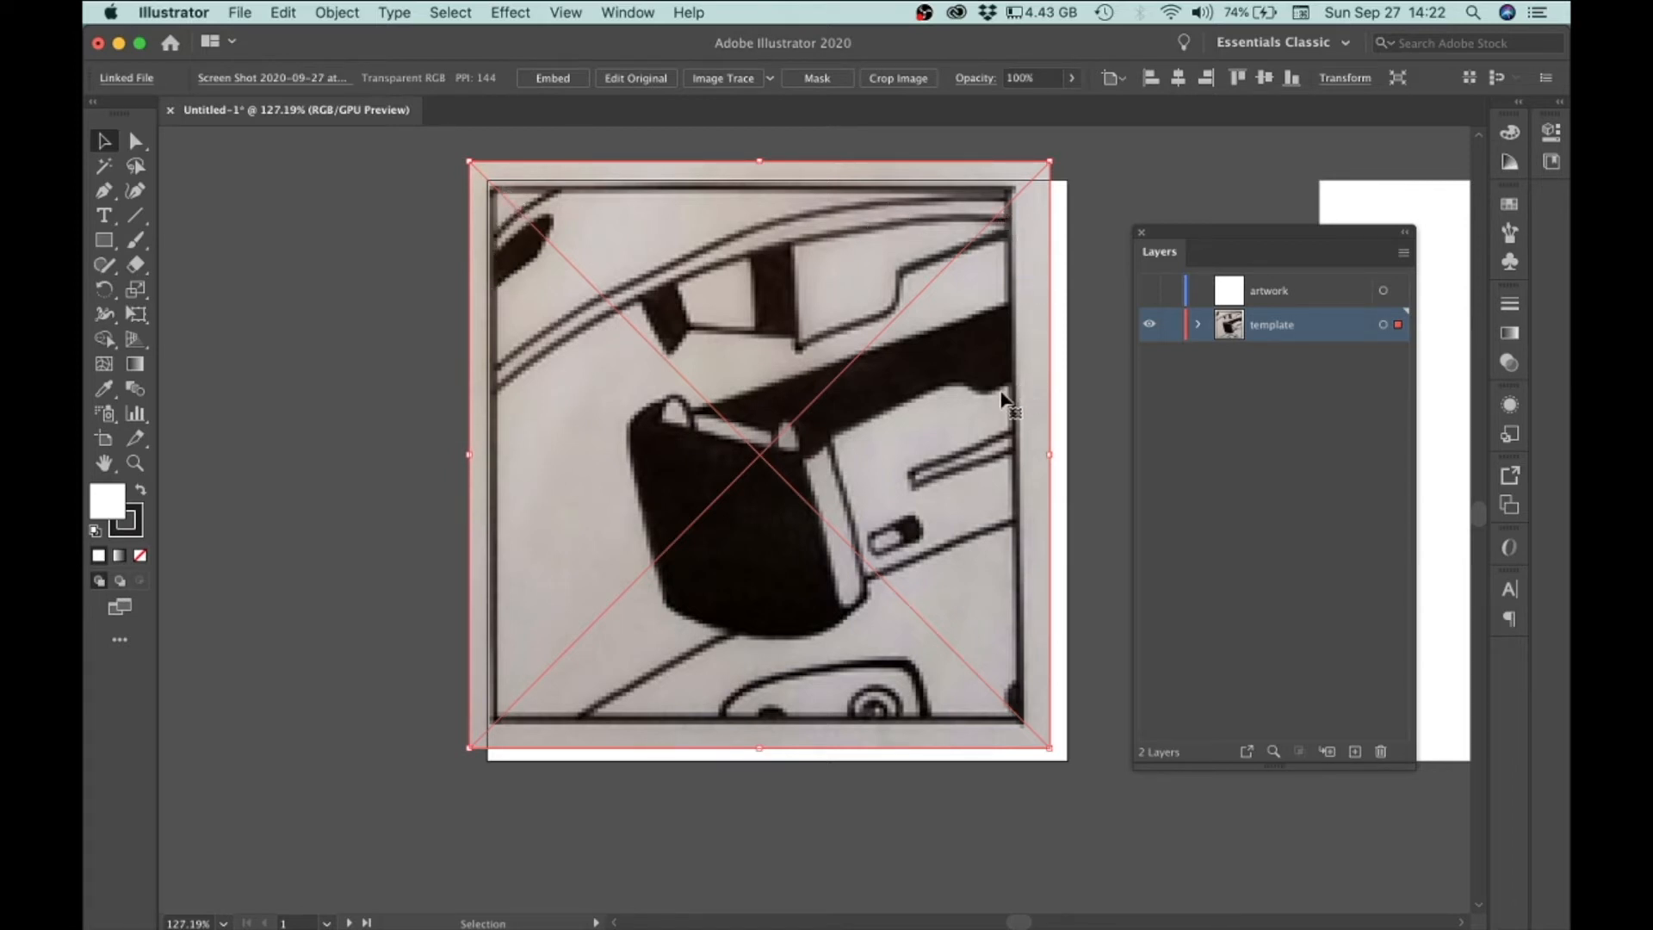
pyautogui.moveTo(939, 259); pyautogui.dragTo(938, 257)
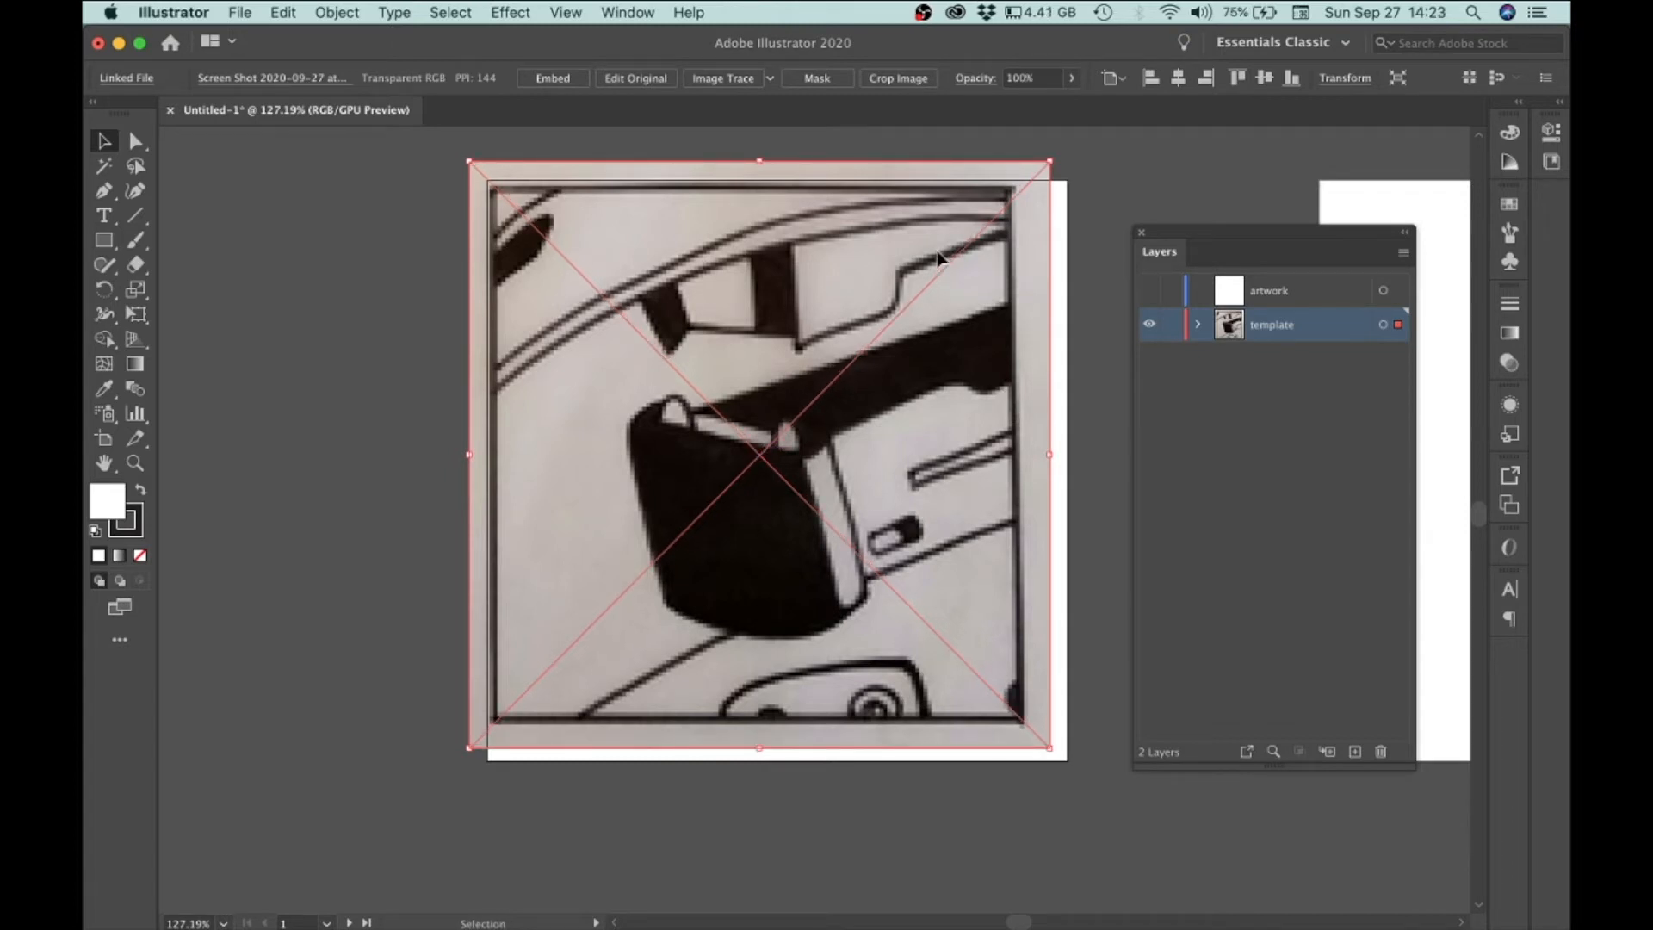
pyautogui.moveTo(822, 267)
pyautogui.mouseDown()
pyautogui.moveTo(918, 298)
pyautogui.moveTo(822, 261)
pyautogui.moveTo(900, 263)
pyautogui.moveTo(896, 295)
pyautogui.moveTo(848, 285)
pyautogui.moveTo(824, 306)
pyautogui.moveTo(819, 270)
pyautogui.moveTo(829, 287)
pyautogui.mouseUp()
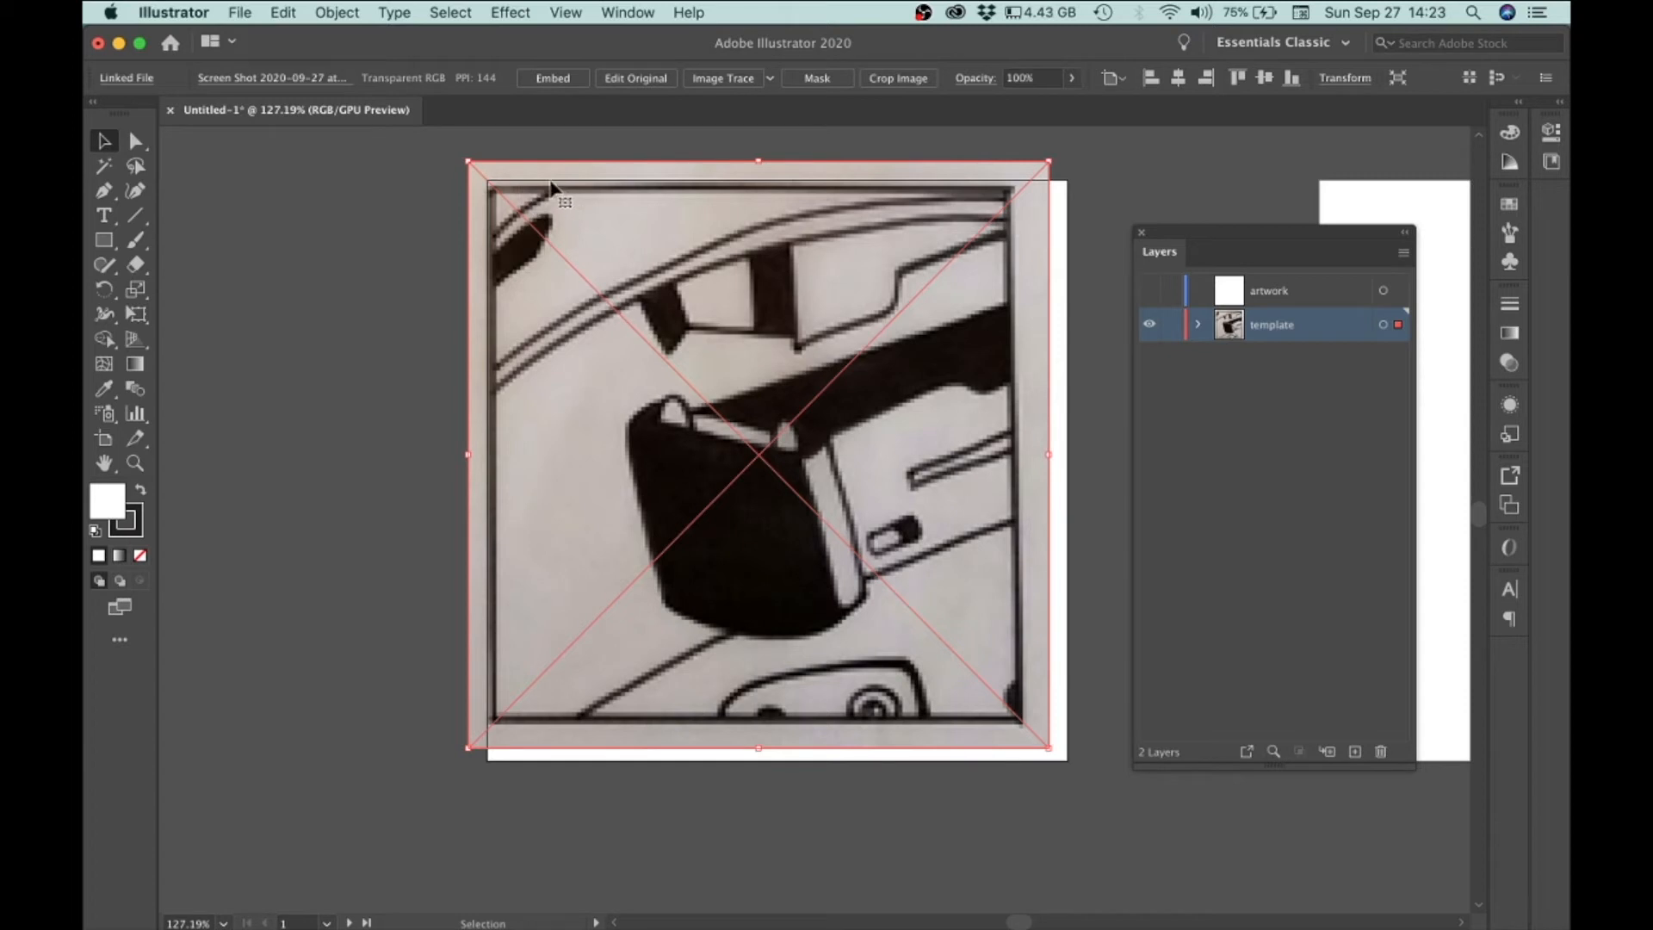
pyautogui.moveTo(519, 183); pyautogui.dragTo(853, 276)
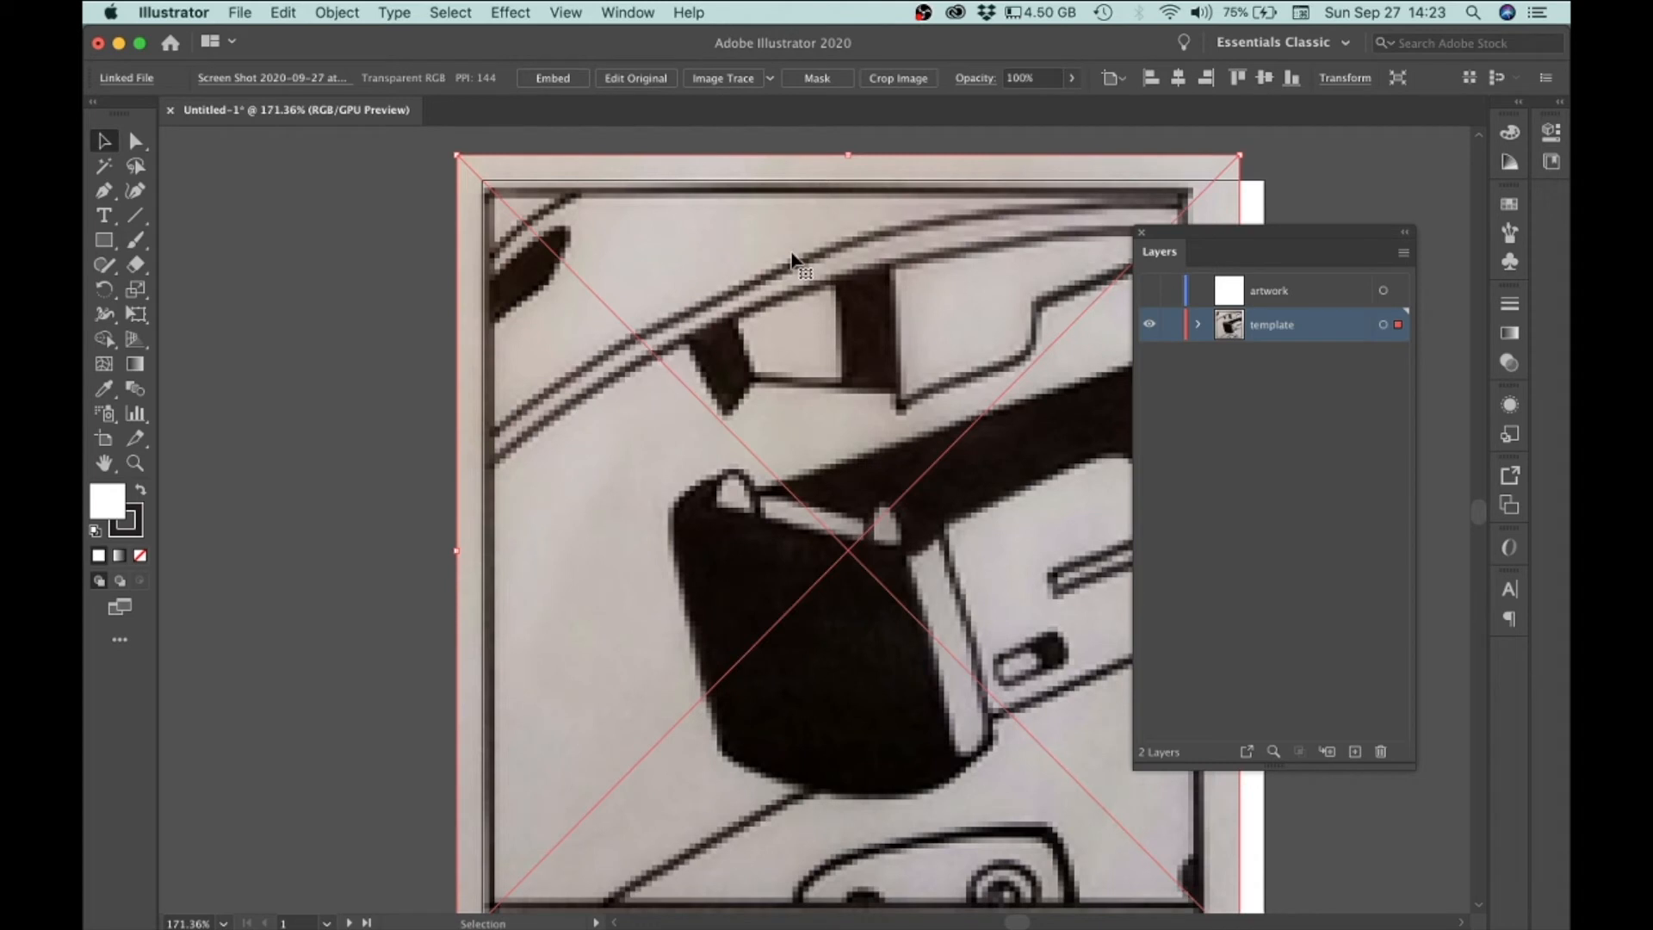
pyautogui.scroll(-1, 792, 258)
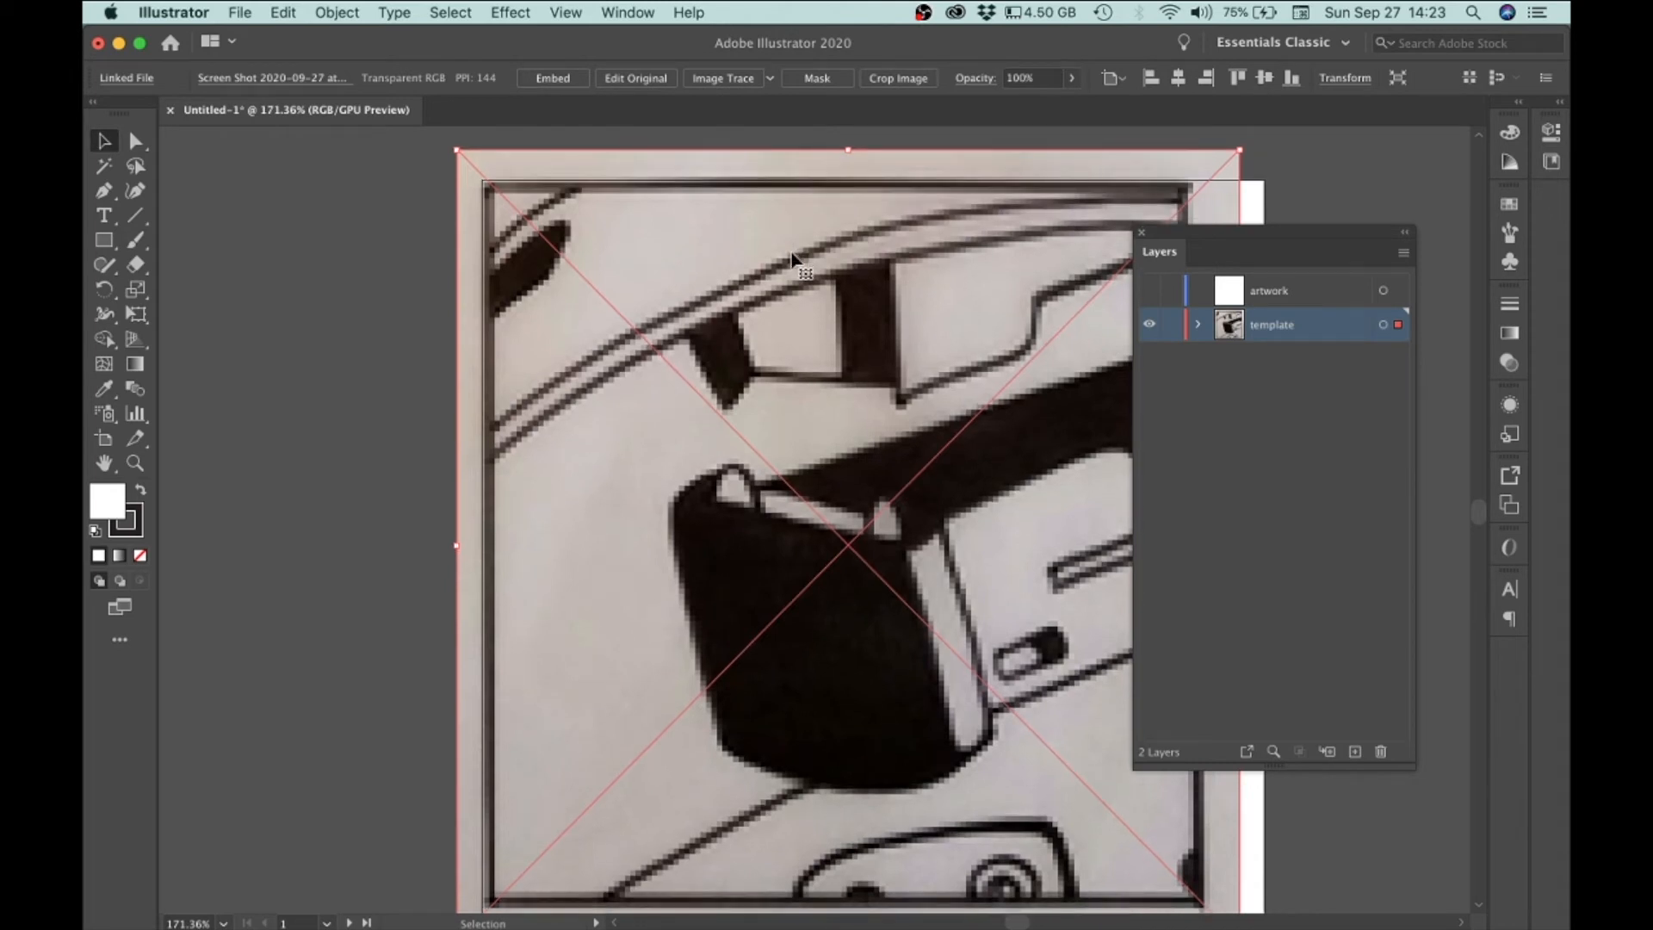
pyautogui.press('Left')
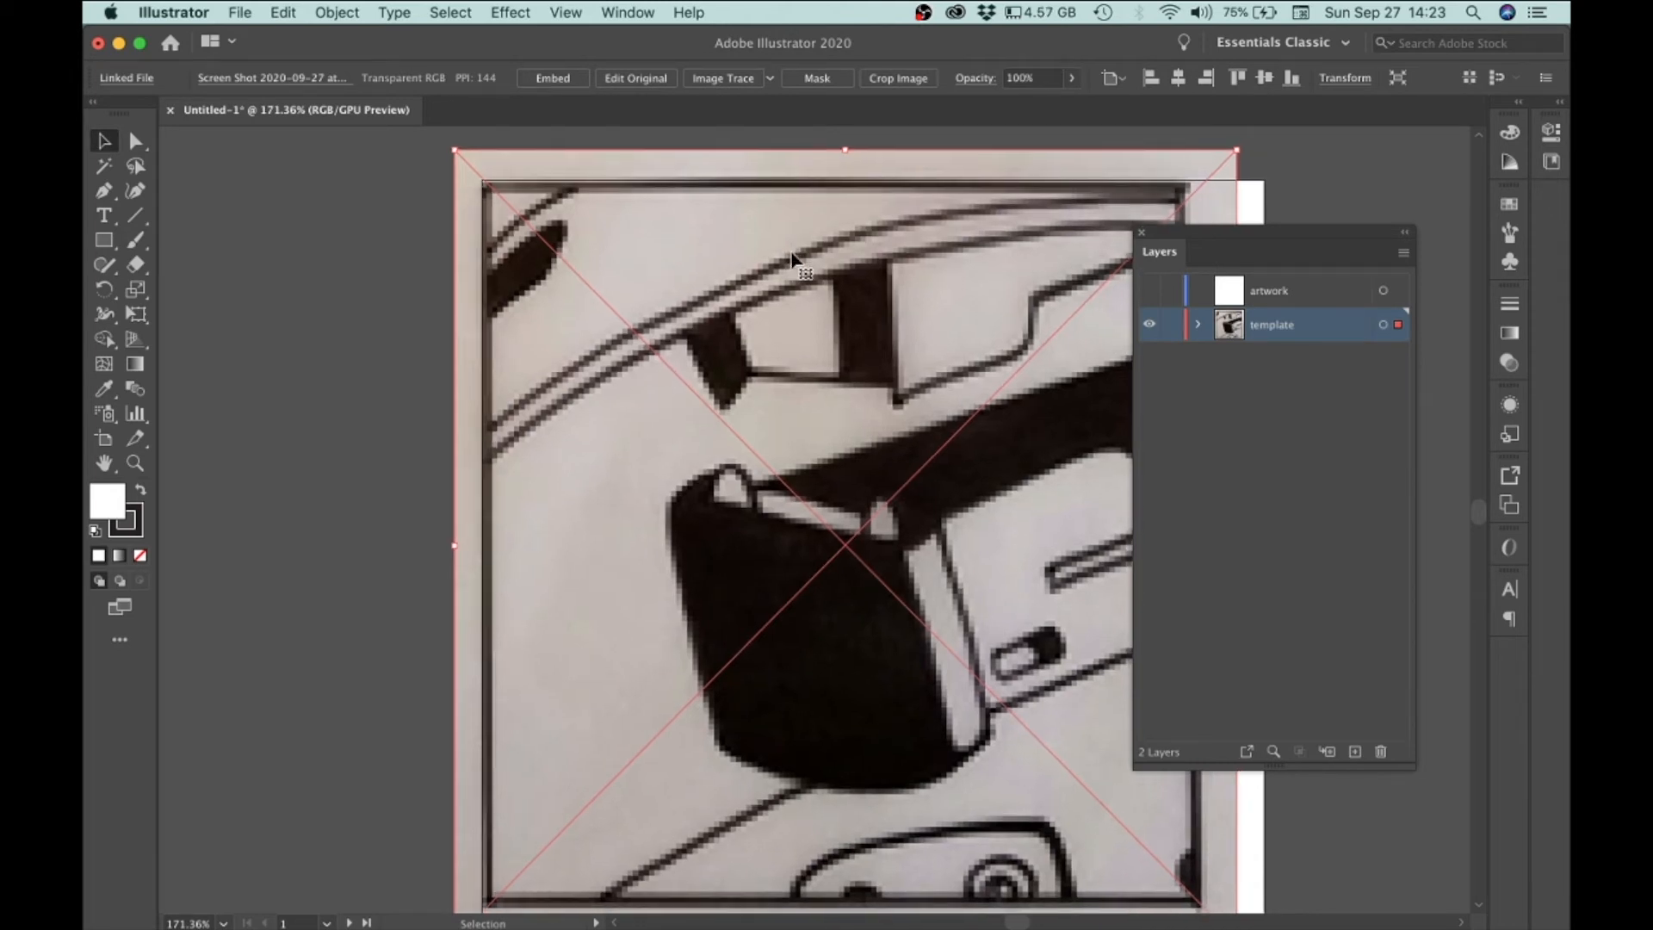
pyautogui.press('Up')
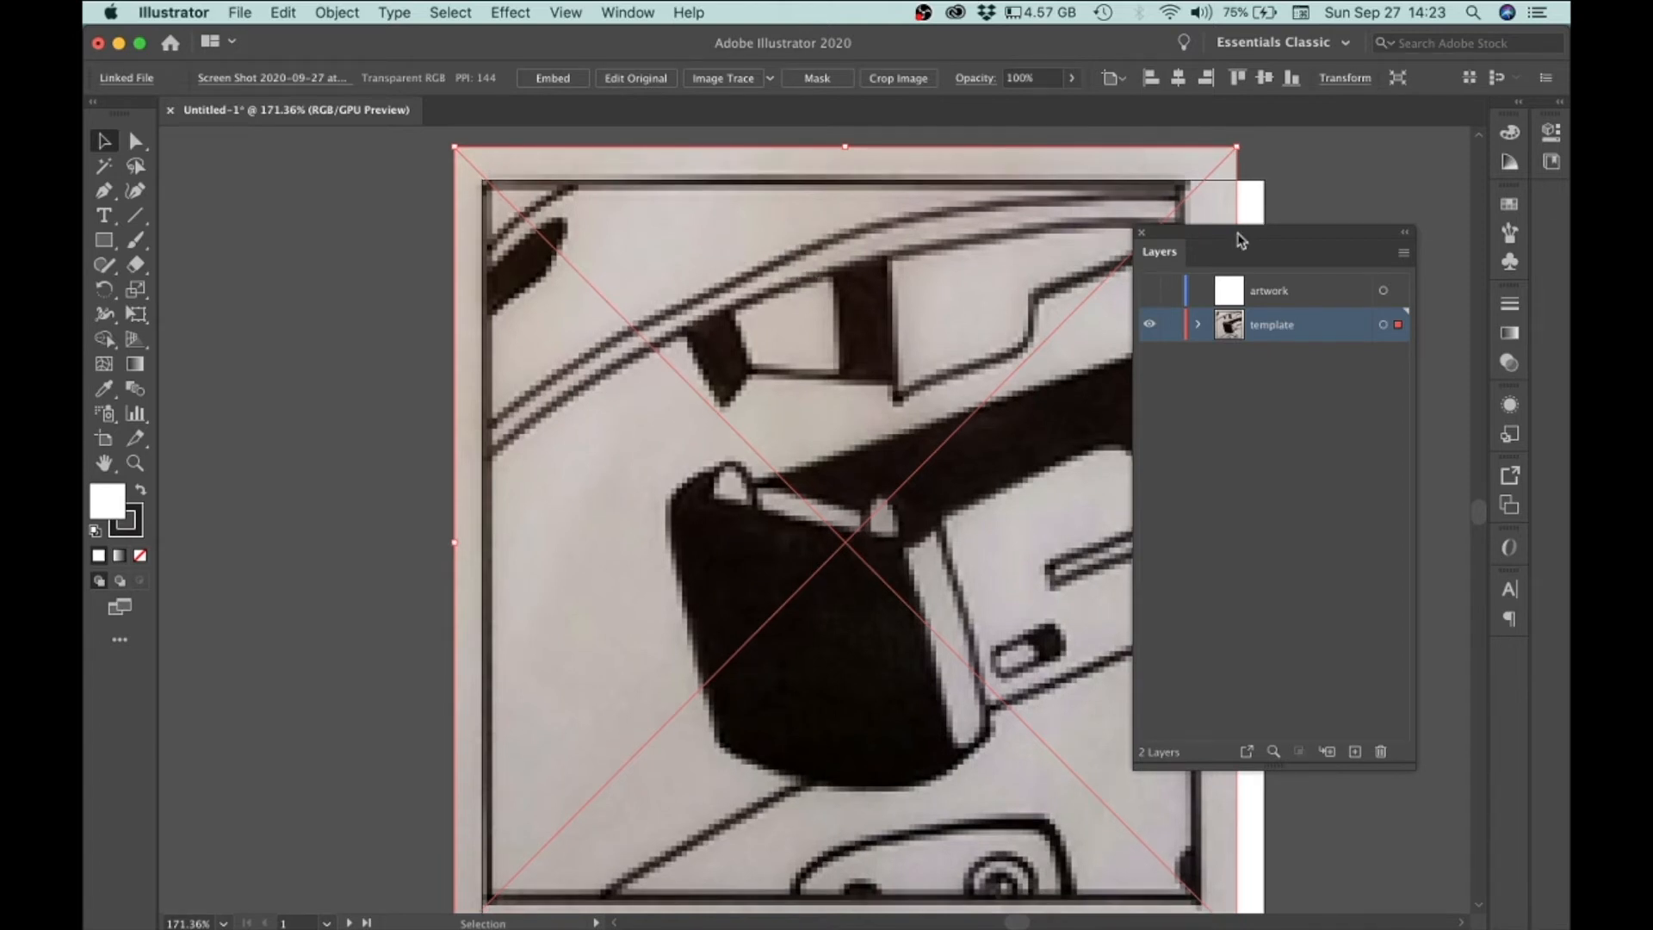
# Step: Try to resize the placed image by dragging, undoing the attempts
pyautogui.moveTo(1233, 239); pyautogui.dragTo(1339, 241)
pyautogui.scroll(-3, 1068, 401)
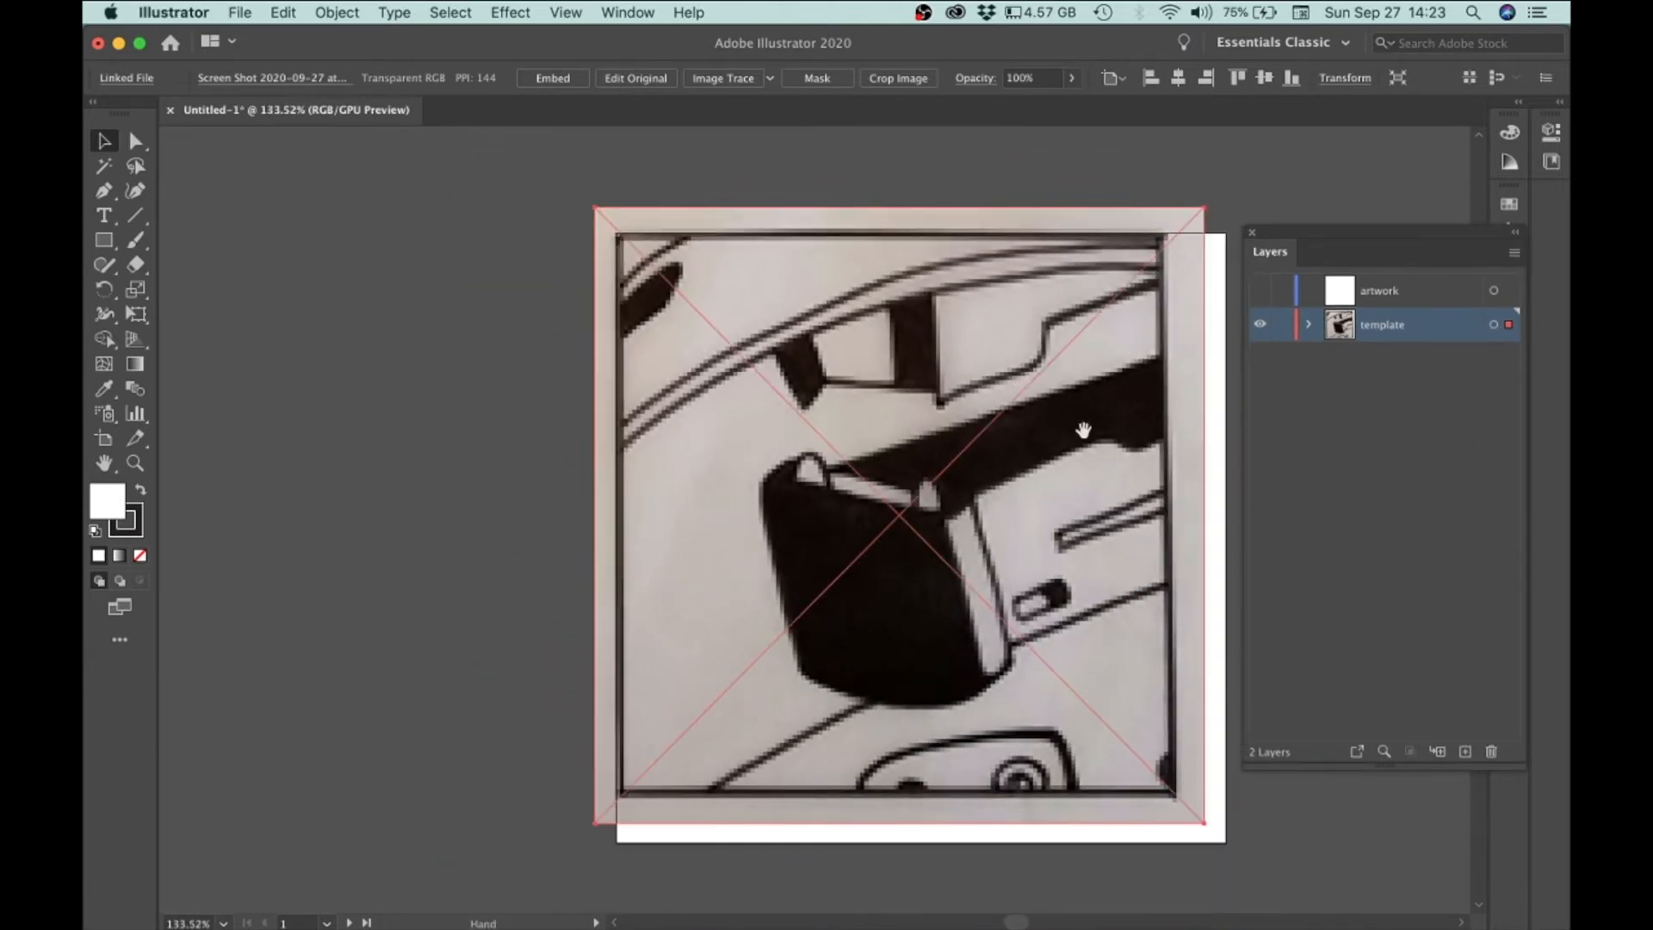
pyautogui.moveTo(1047, 406); pyautogui.dragTo(843, 310)
pyautogui.moveTo(936, 678); pyautogui.dragTo(1156, 481)
pyautogui.press('super+z')
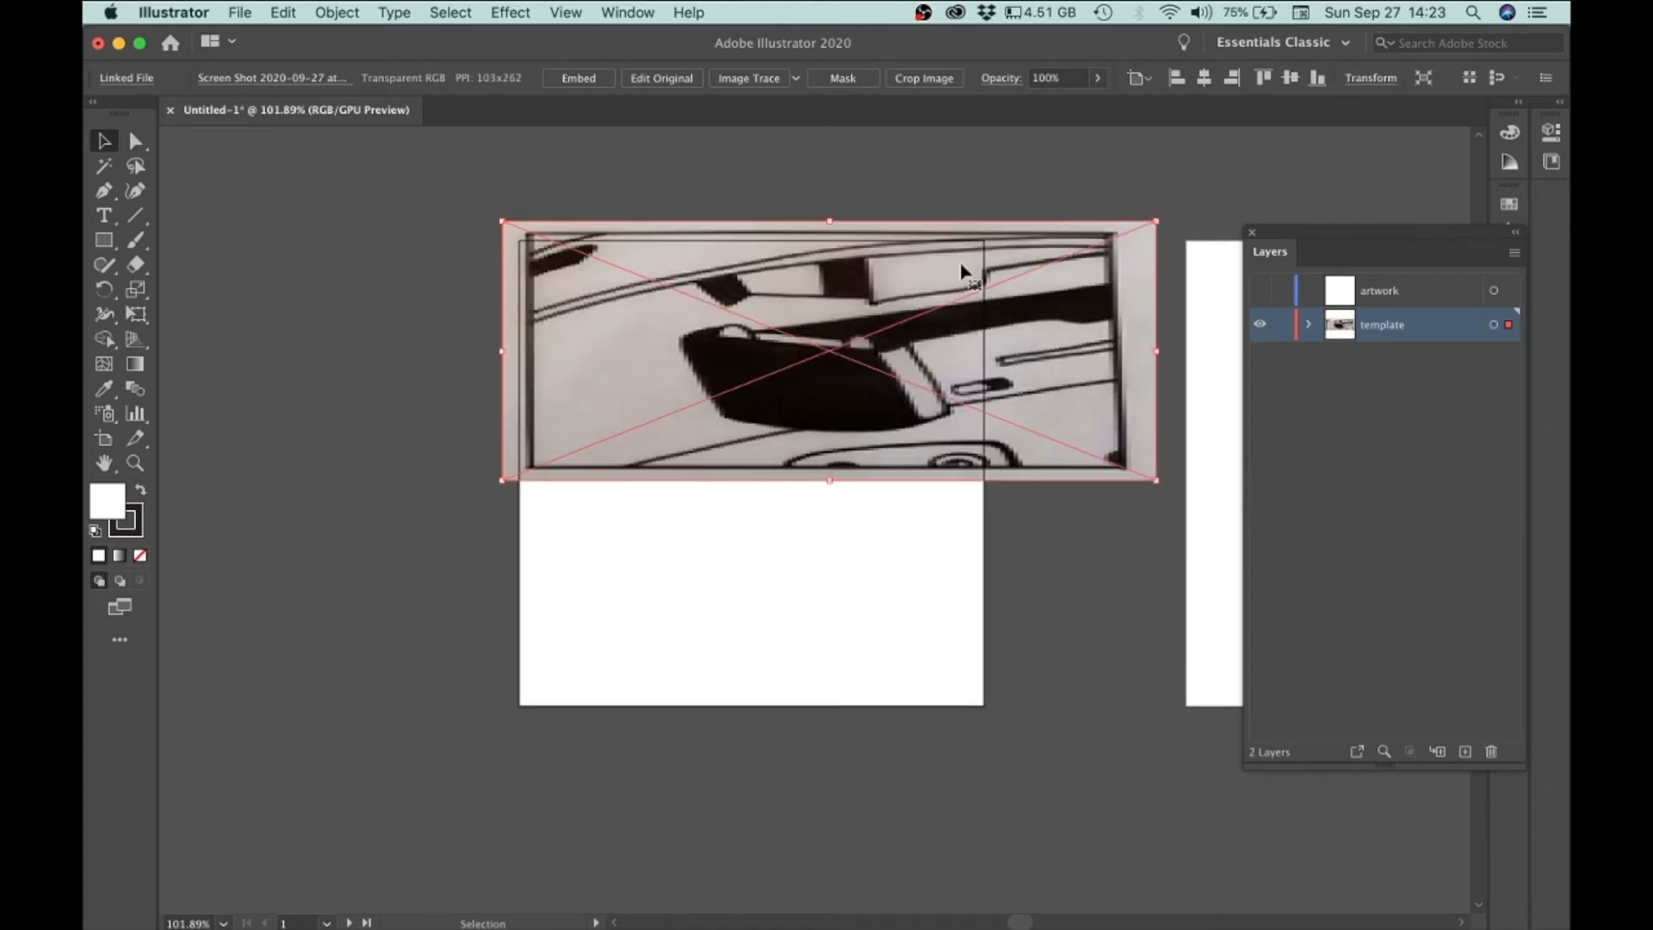
pyautogui.press('a')
pyautogui.press('super+z')
pyautogui.press('v')
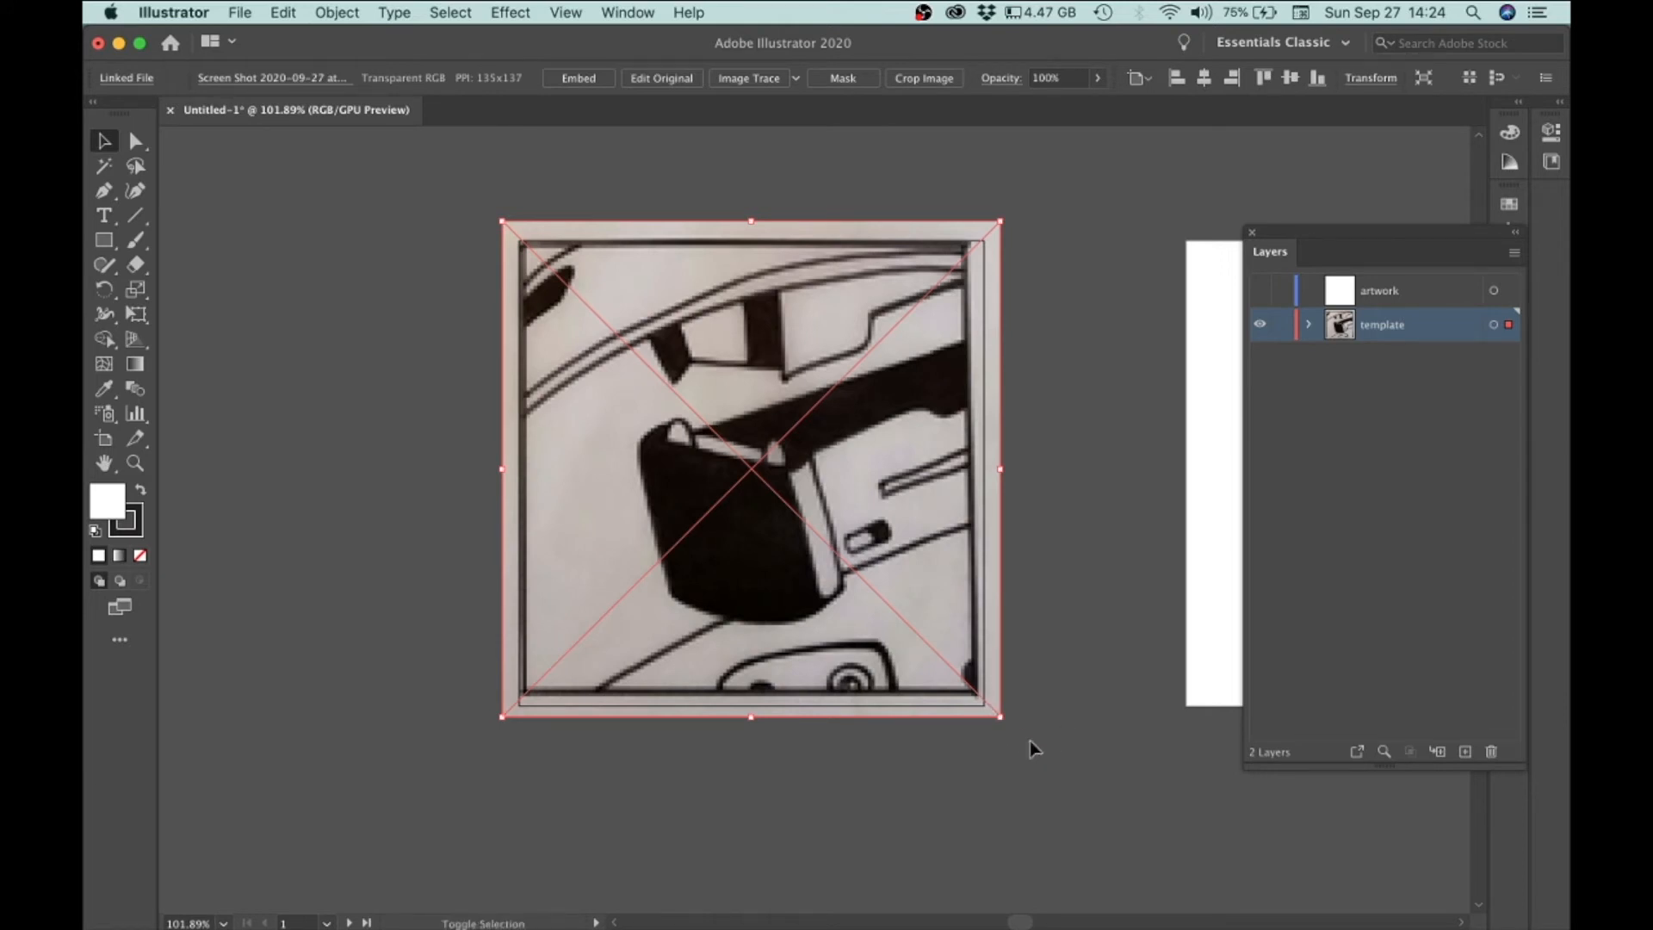
# Step: Scale the image from its corner handle and fine-tune its edges so it covers the artboard
pyautogui.moveTo(1002, 716); pyautogui.dragTo(1119, 813)
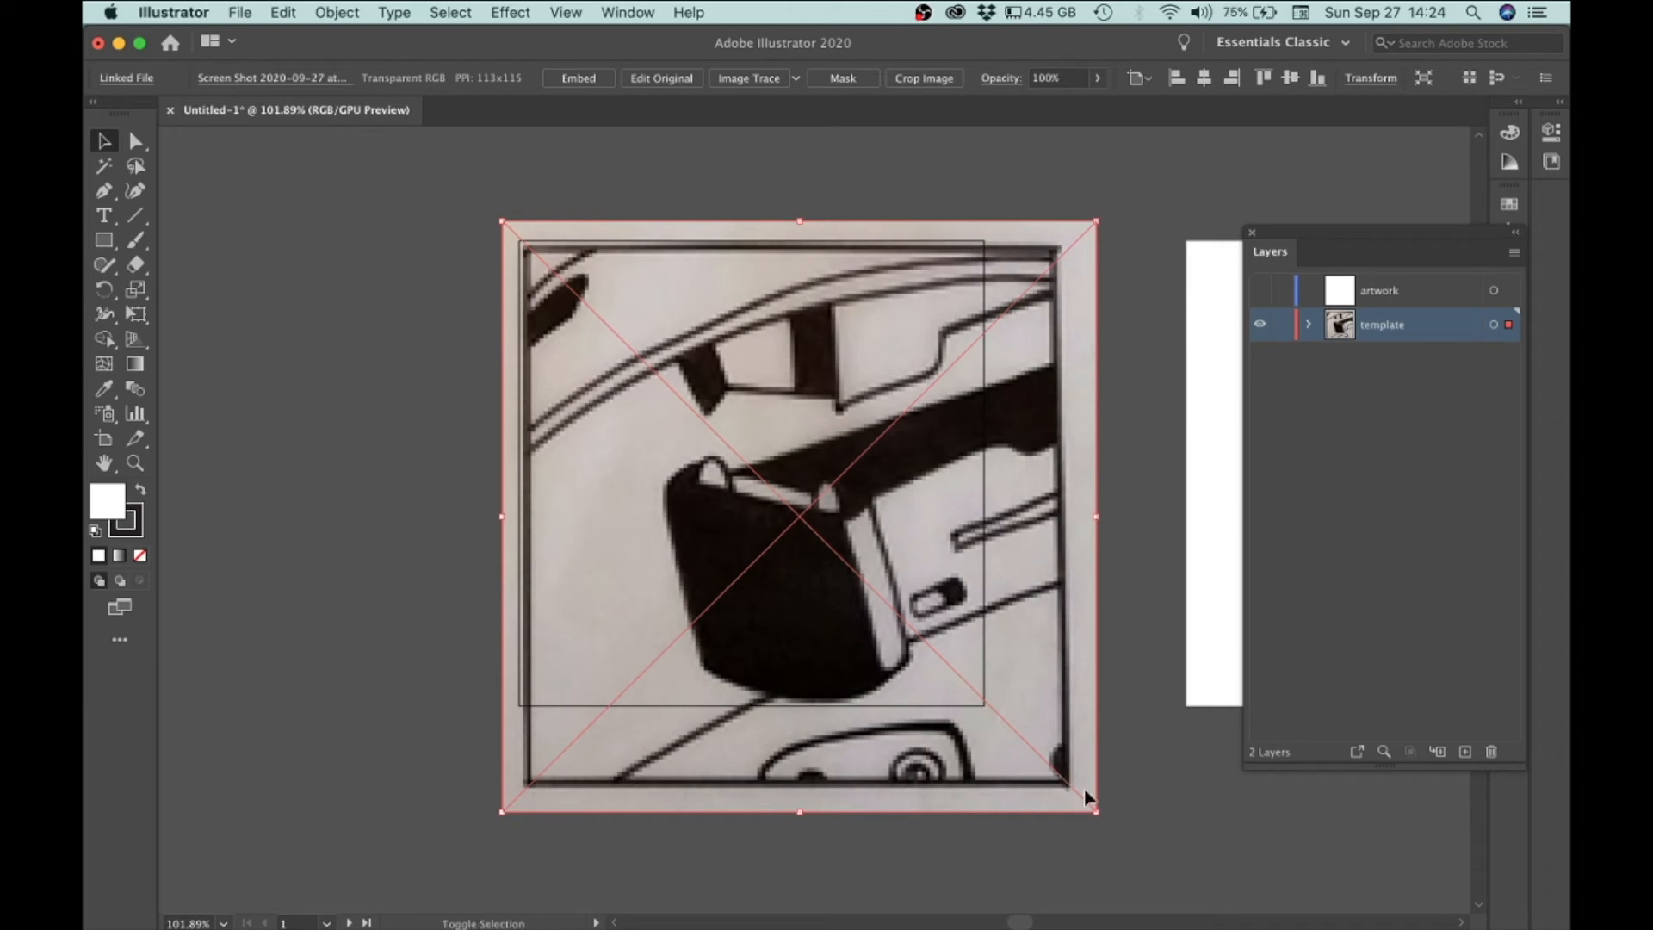
pyautogui.moveTo(1099, 820); pyautogui.dragTo(1011, 759)
pyautogui.press('space')
pyautogui.moveTo(955, 600); pyautogui.dragTo(1003, 693)
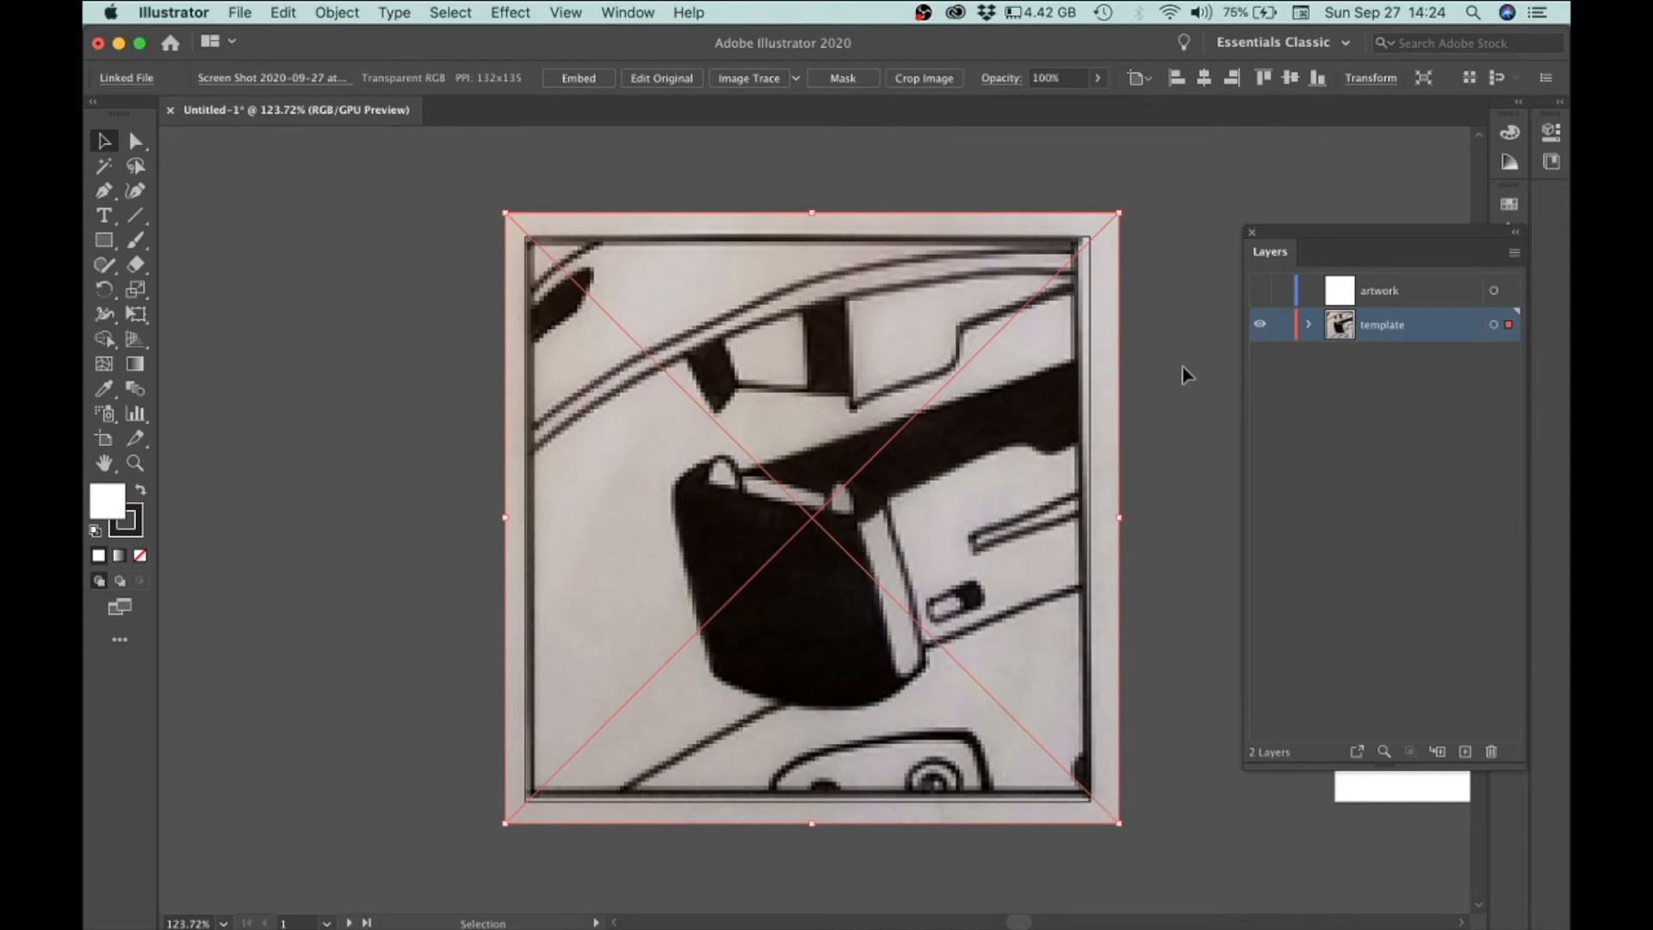
pyautogui.moveTo(1121, 520); pyautogui.dragTo(1119, 521)
pyautogui.moveTo(1118, 822)
pyautogui.mouseDown()
pyautogui.moveTo(990, 716)
pyautogui.moveTo(1135, 859)
pyautogui.moveTo(1099, 844)
pyautogui.moveTo(1114, 854)
pyautogui.moveTo(1118, 822)
pyautogui.mouseUp()
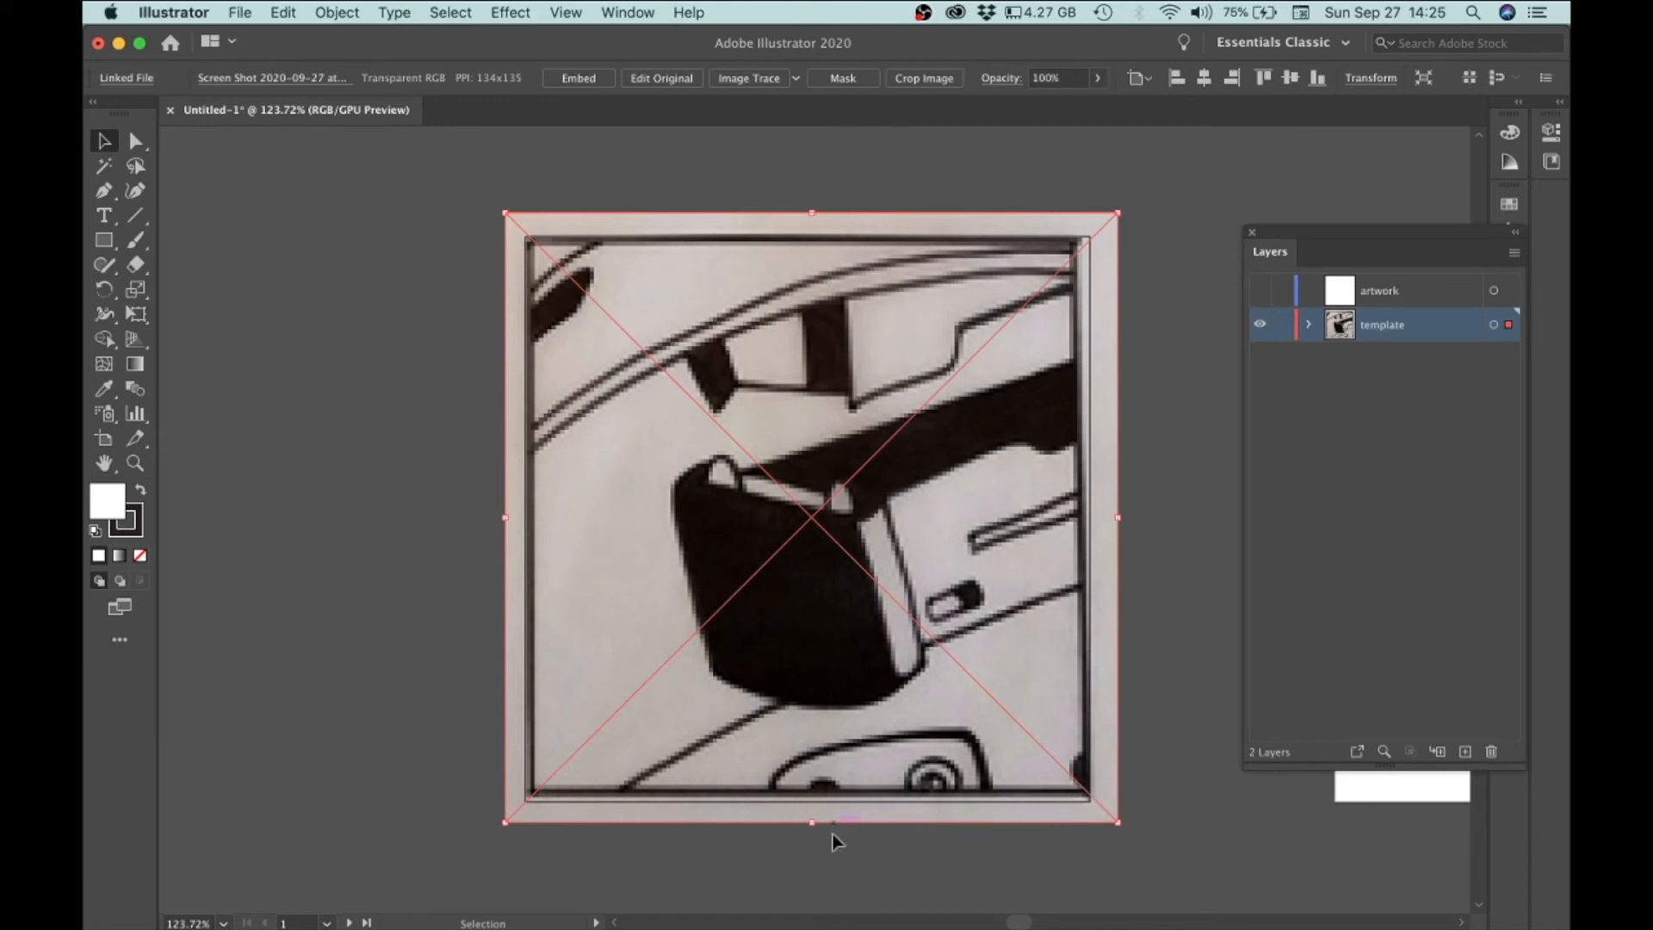
pyautogui.moveTo(814, 825); pyautogui.dragTo(812, 828)
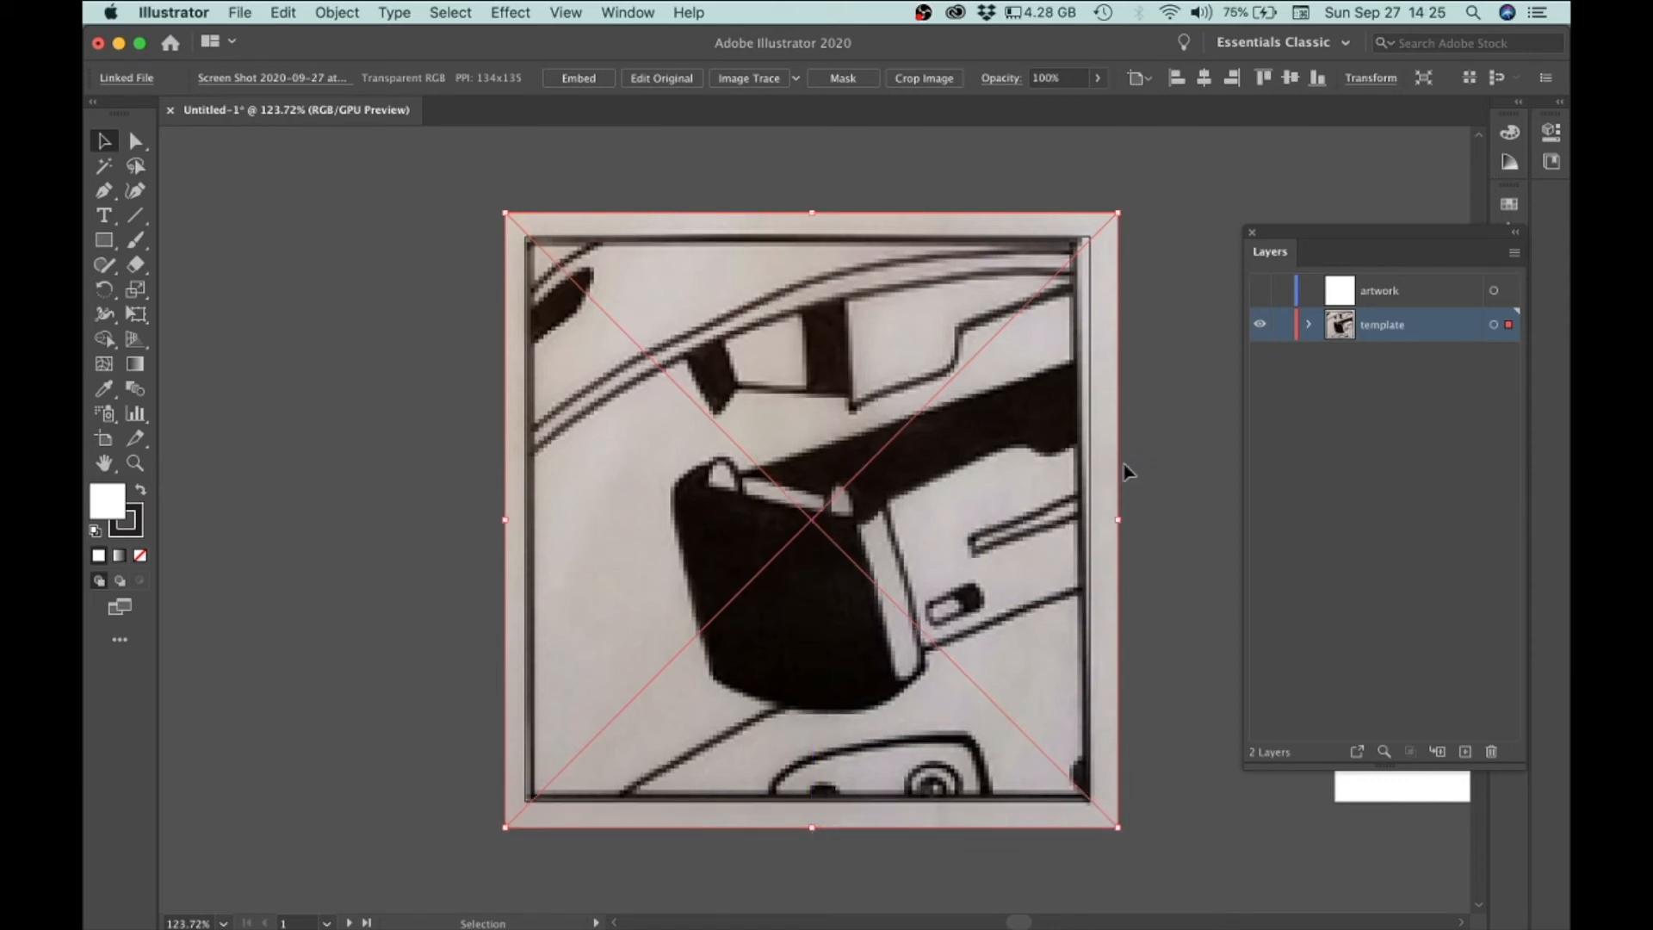
pyautogui.moveTo(1116, 521); pyautogui.dragTo(1129, 520)
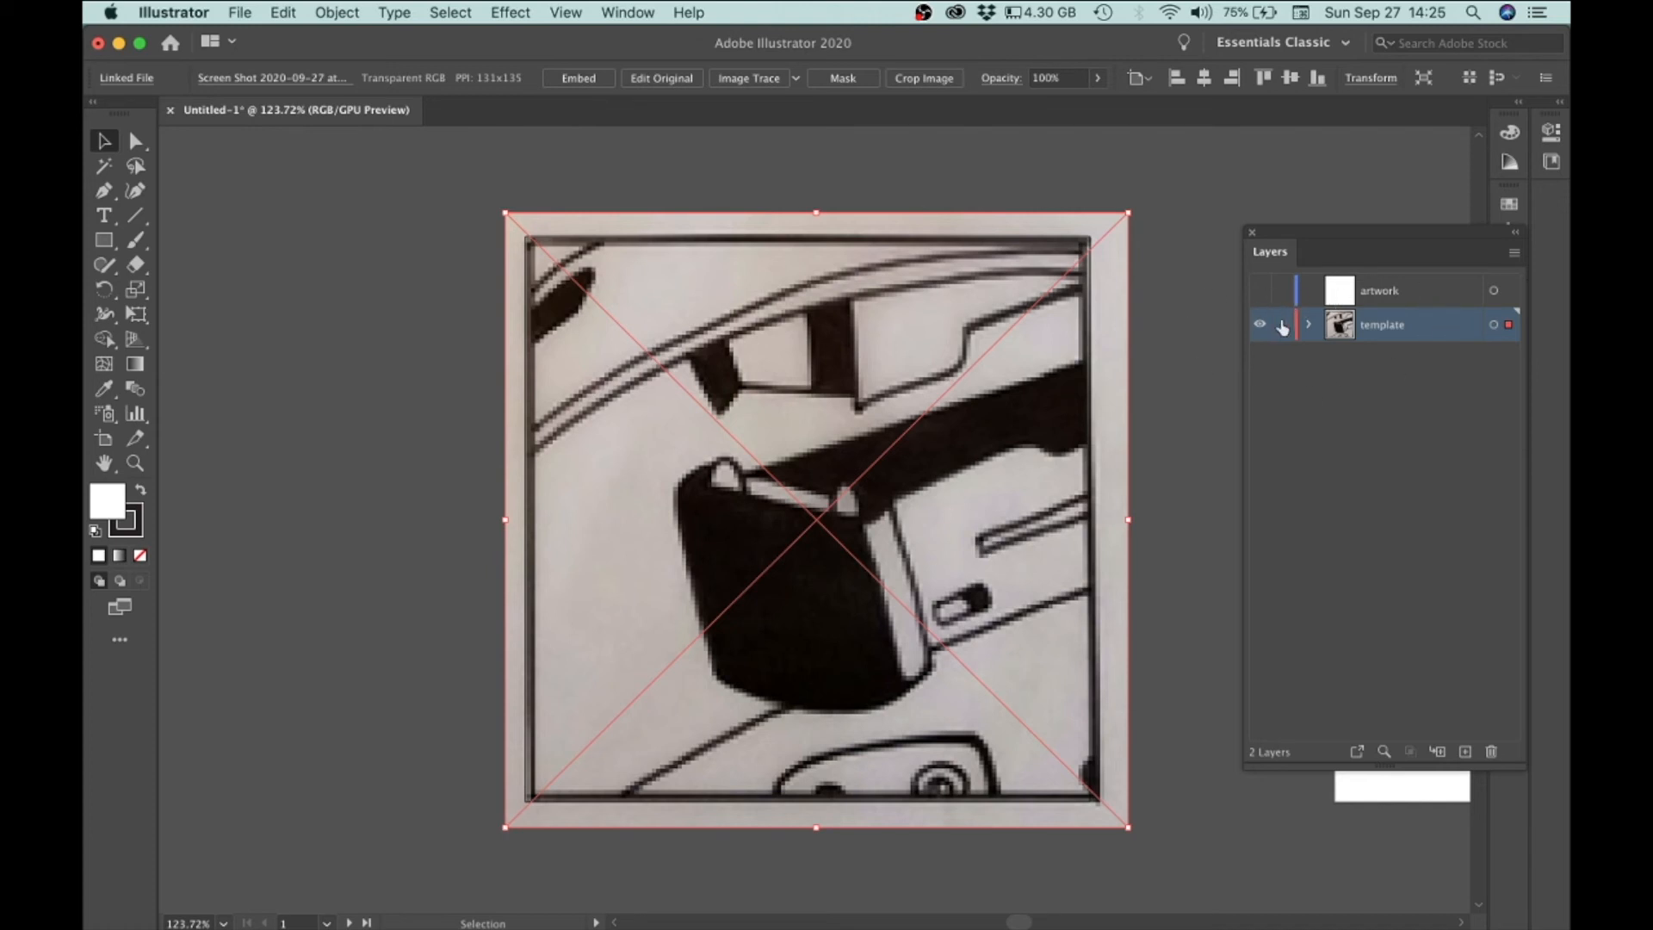
# Step: Open the template layer's options and turn on Dim Images at 20%
pyautogui.doubleClick(1387, 330)
pyautogui.click(1441, 422)
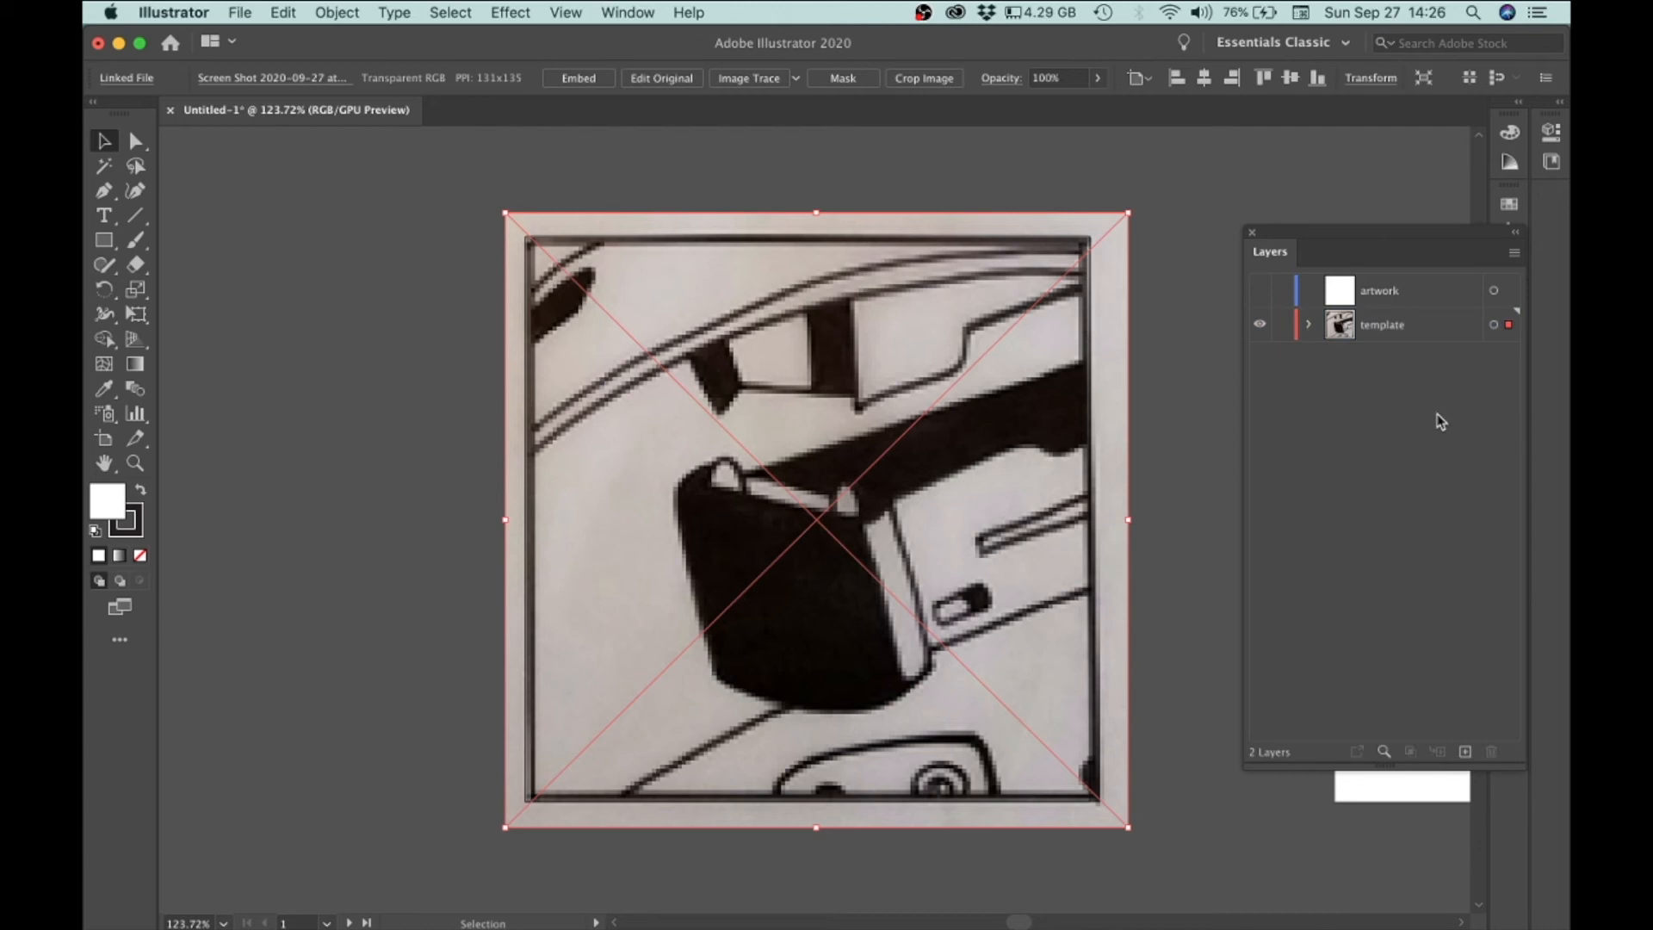
pyautogui.doubleClick(1436, 333)
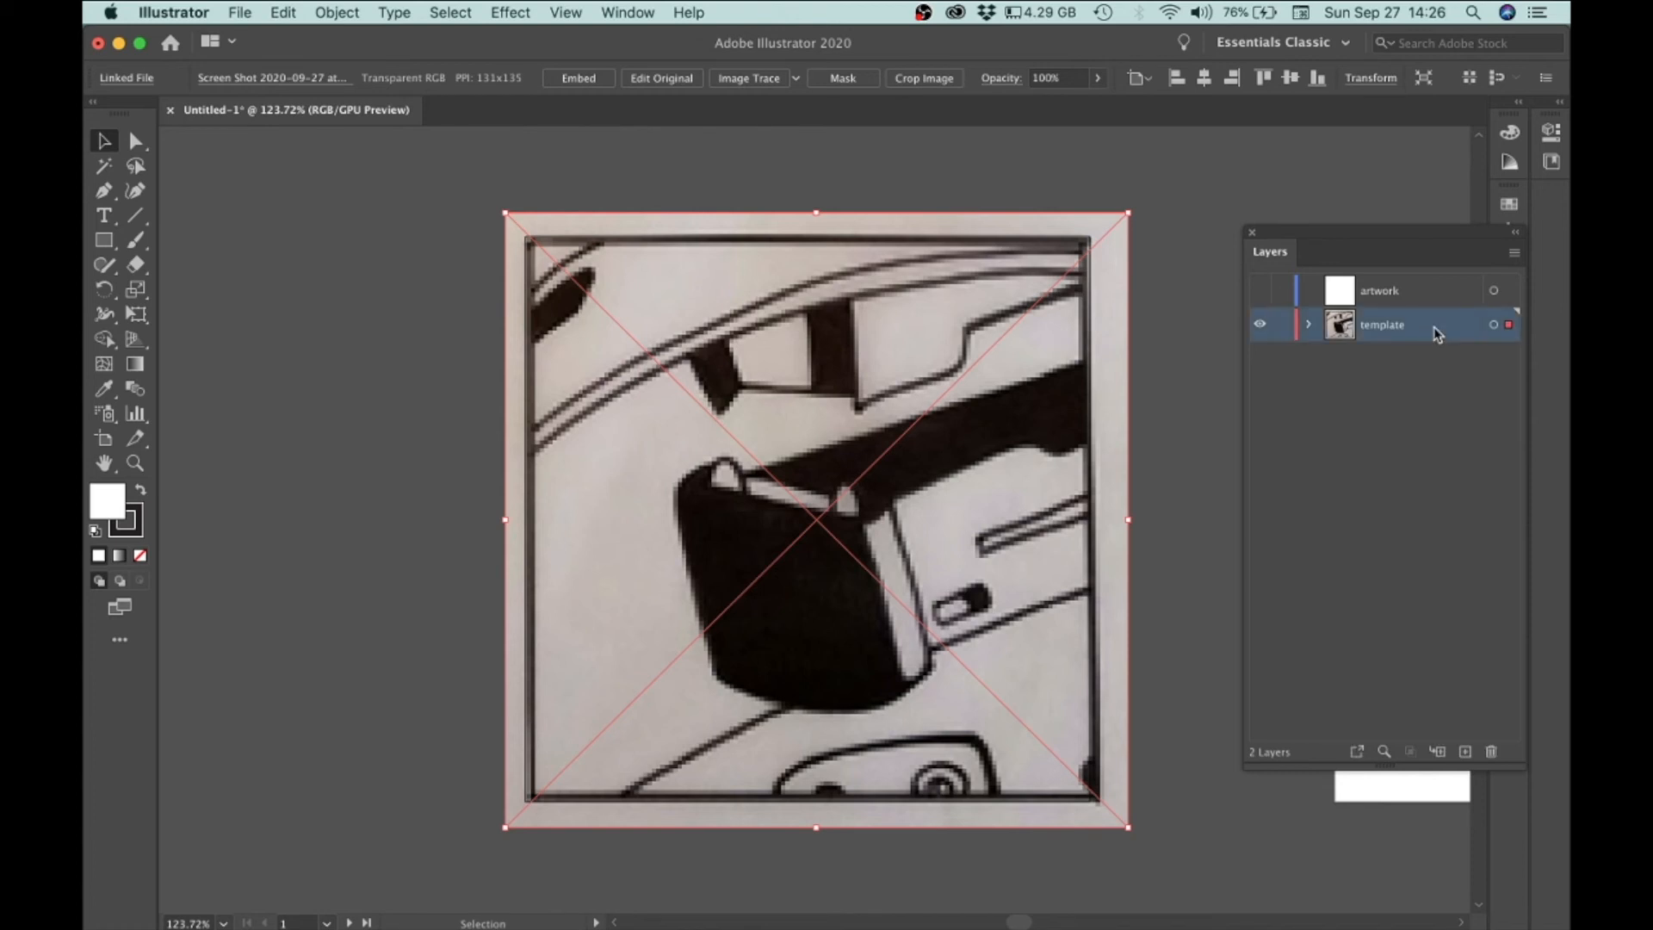
pyautogui.moveTo(342, 136); pyautogui.dragTo(624, 140)
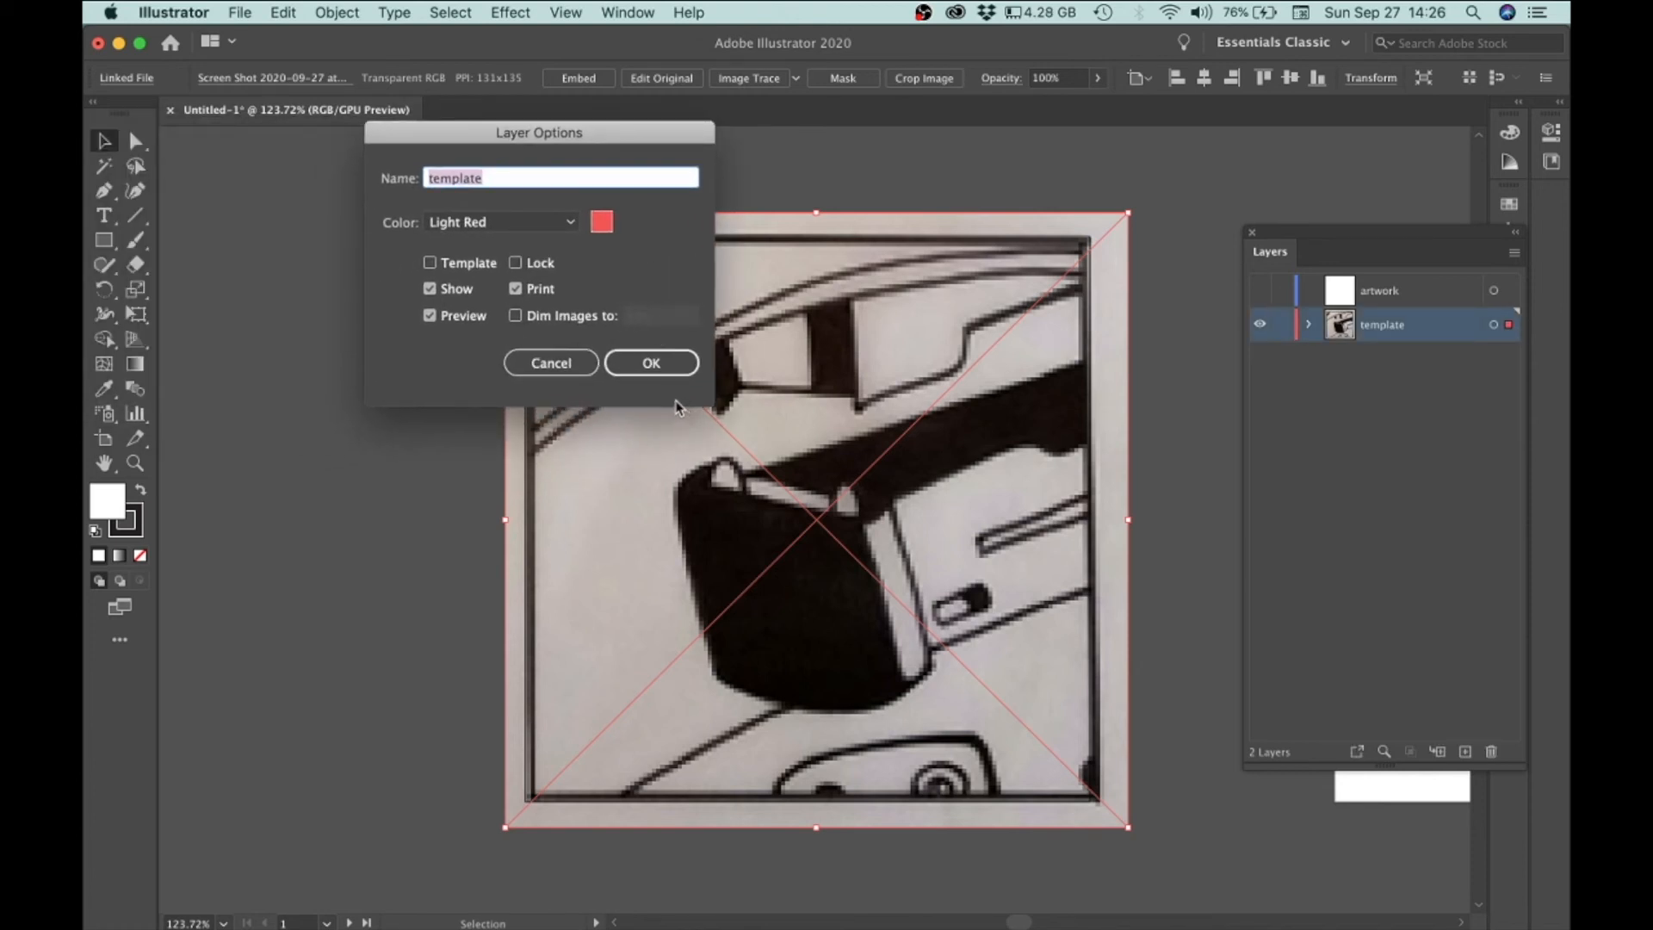
pyautogui.click(515, 315)
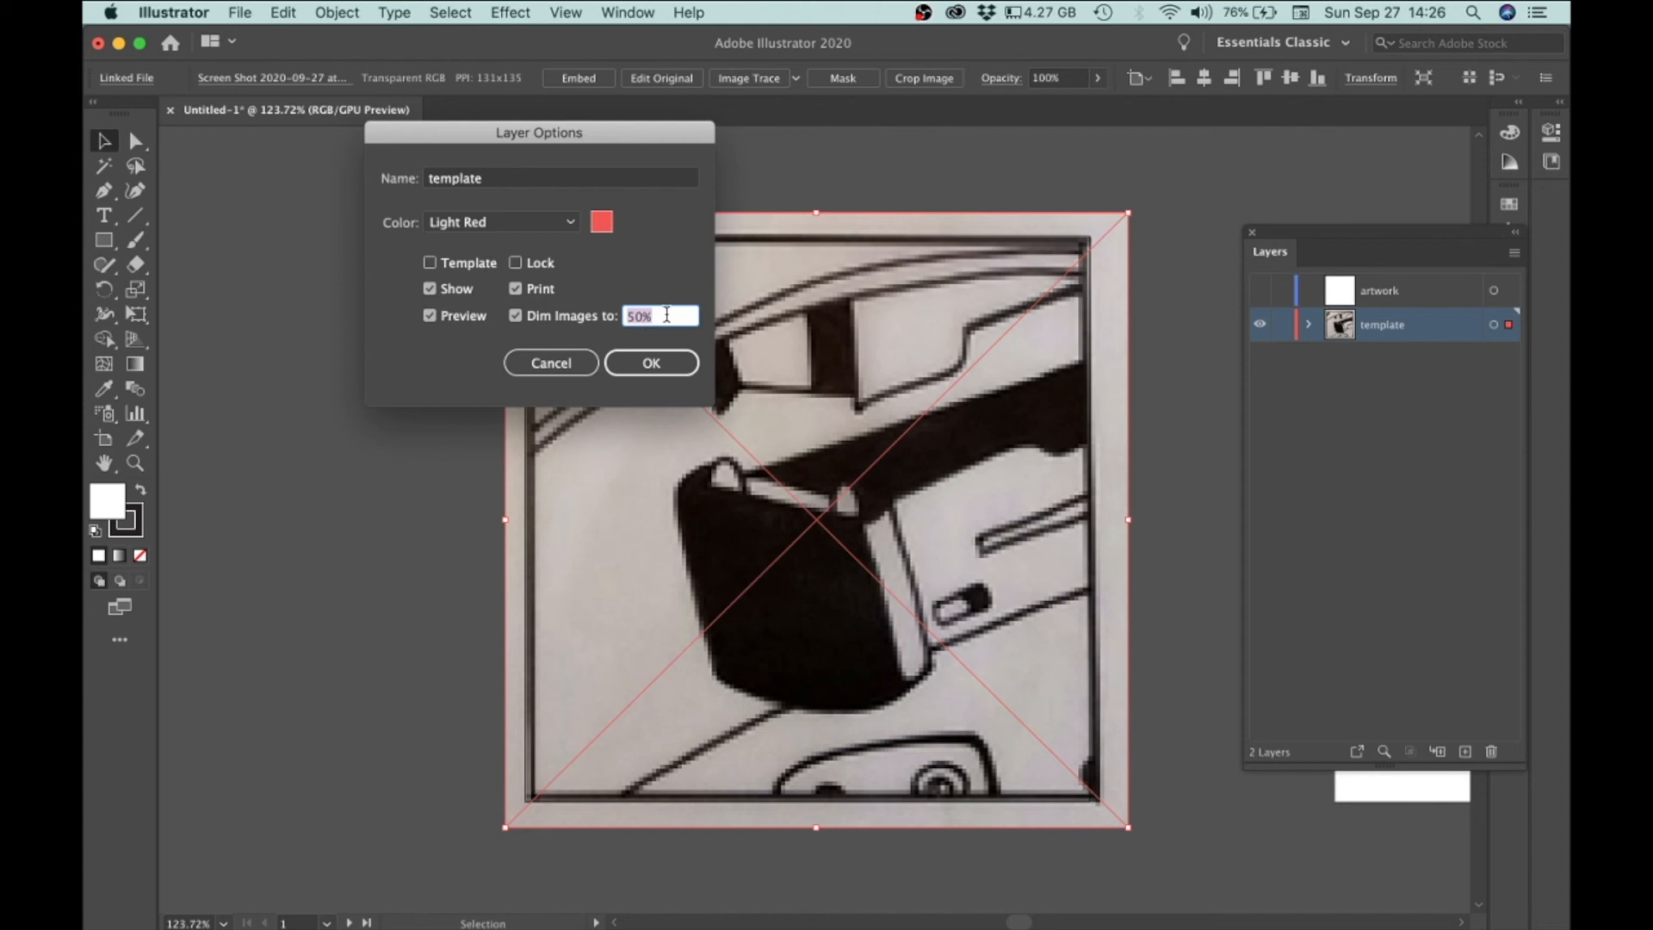
pyautogui.click(642, 317)
pyautogui.click(673, 370)
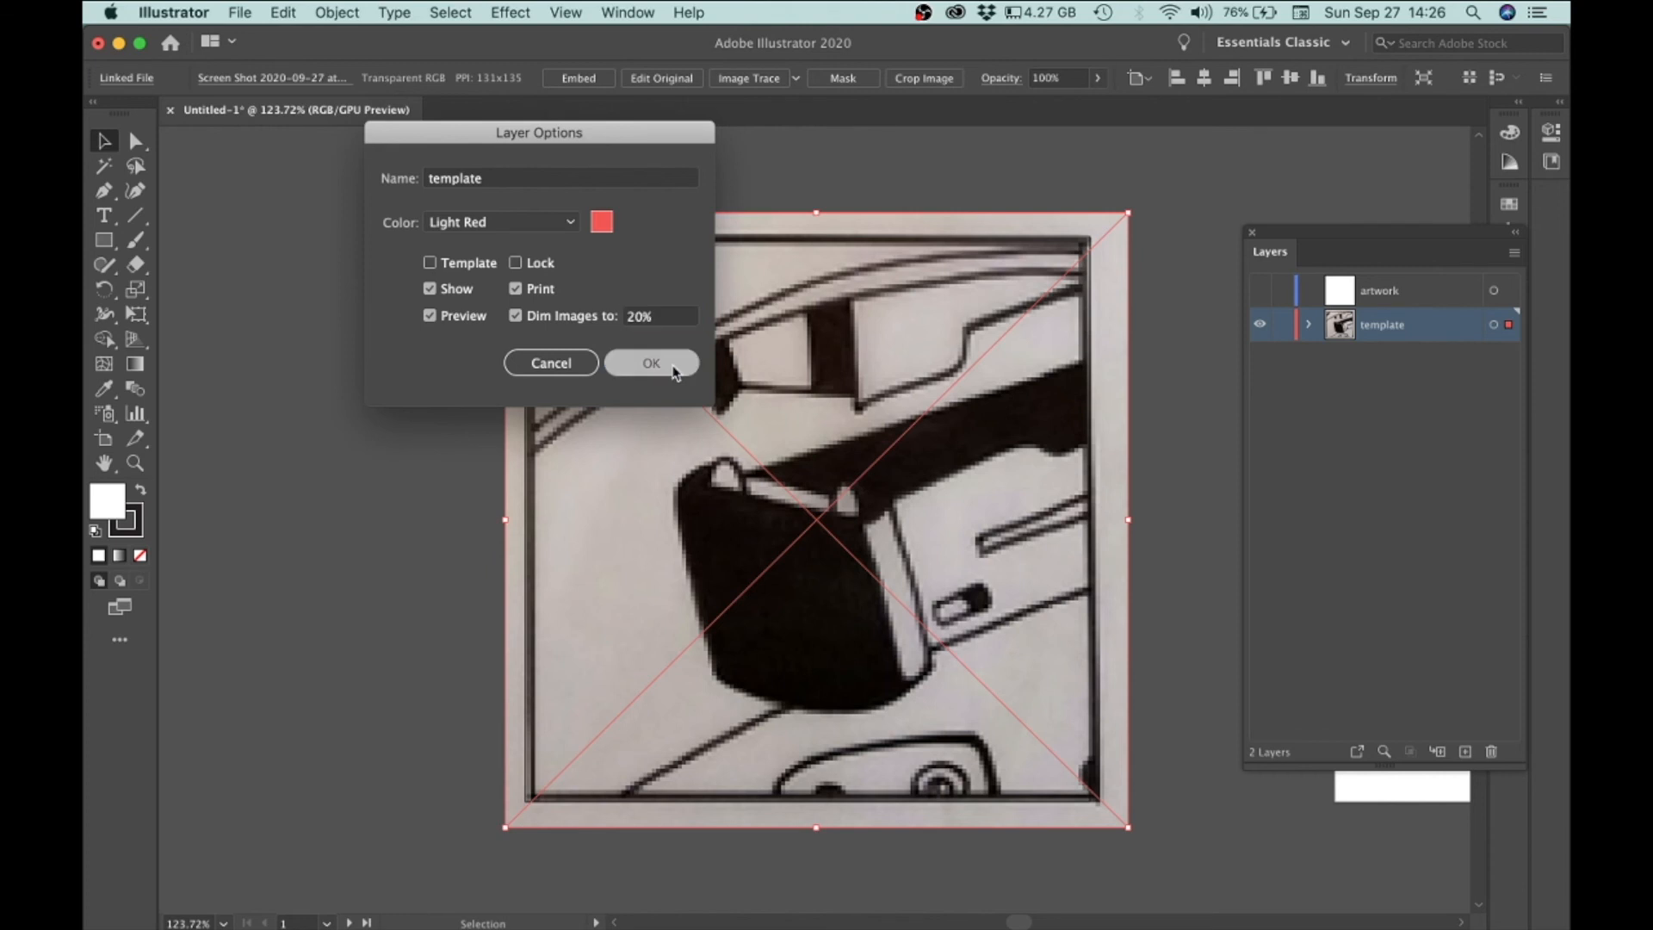
# Step: Reopen the template layer's options and set Dim Images to 40%
pyautogui.doubleClick(1449, 329)
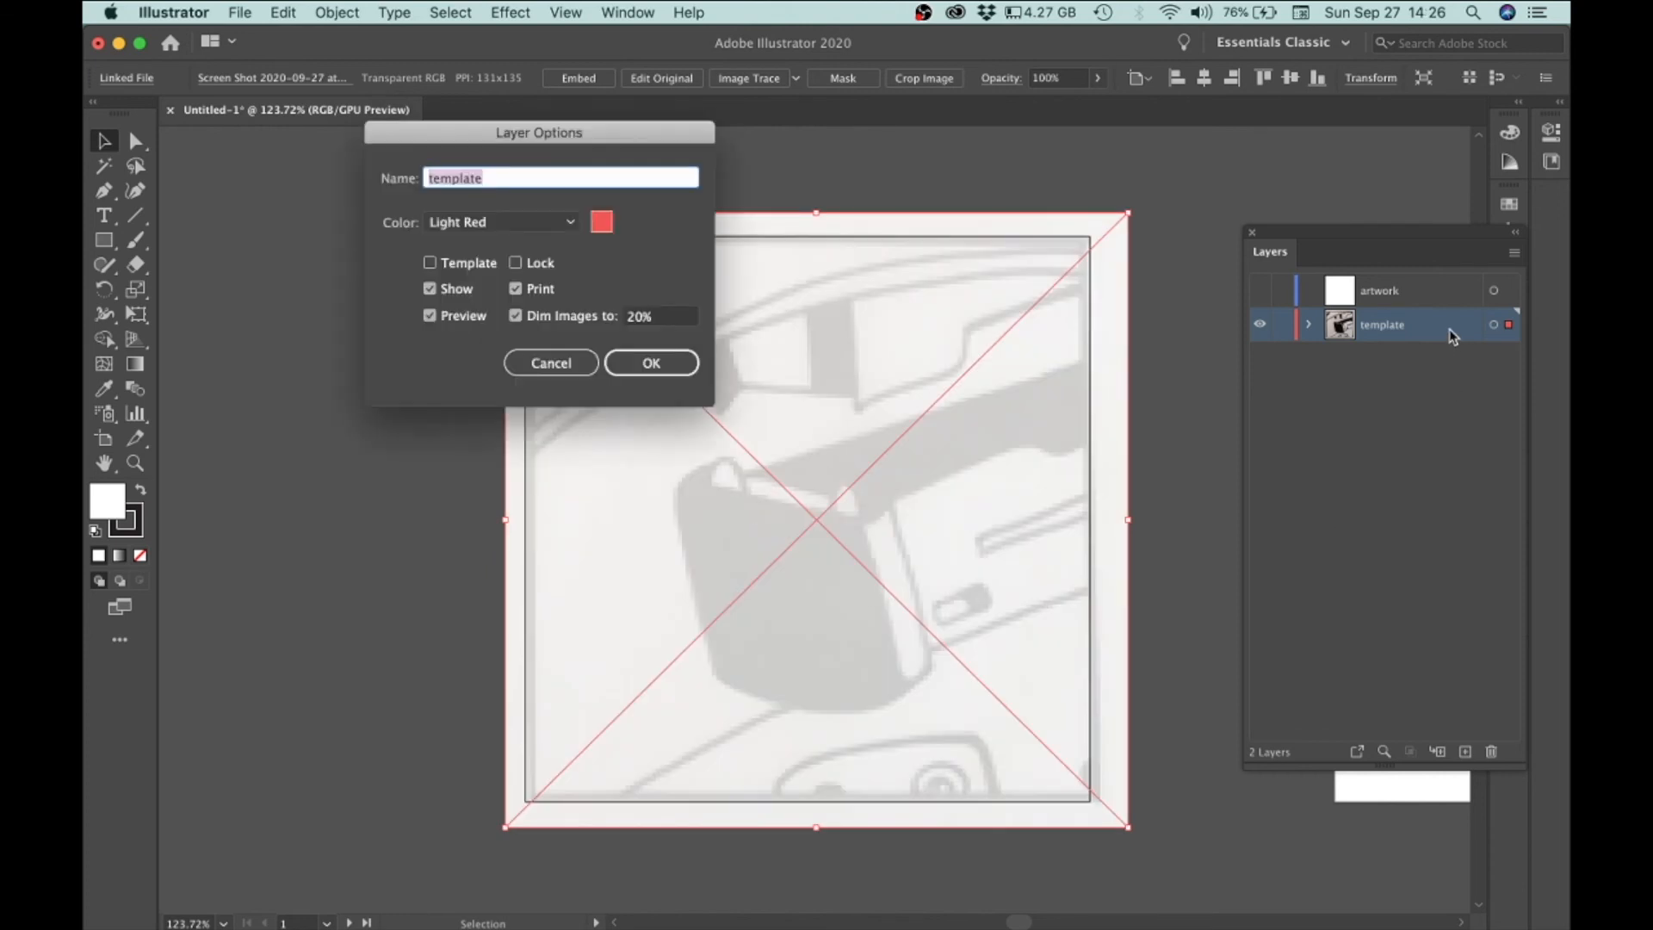
pyautogui.click(641, 317)
pyautogui.click(650, 361)
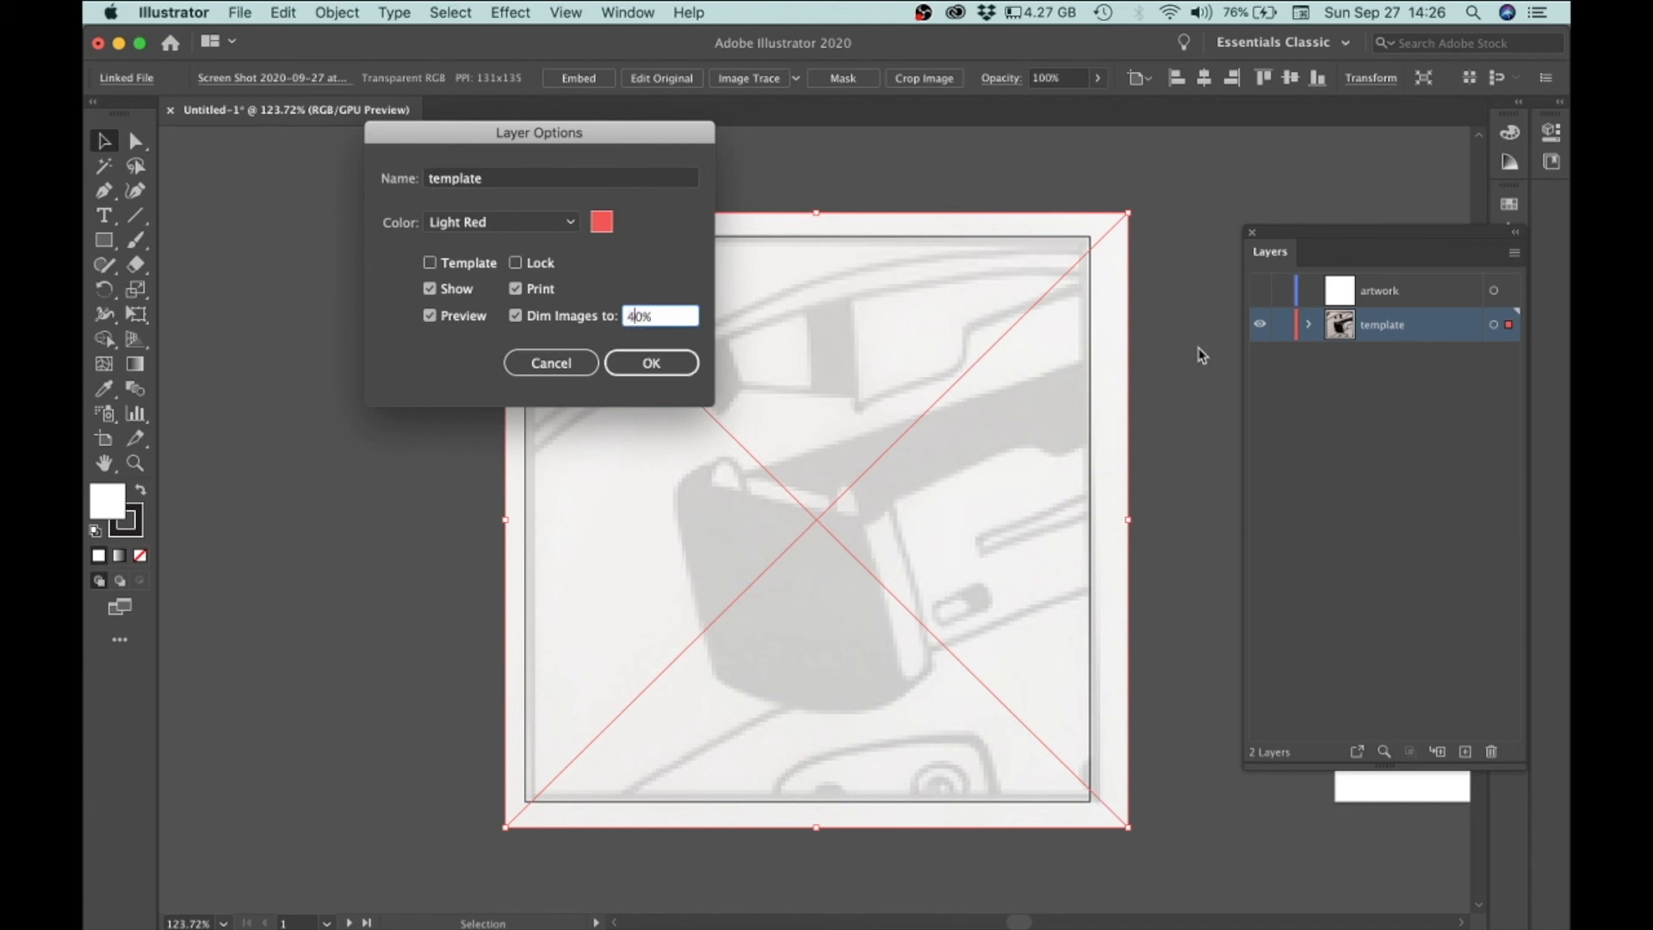
pyautogui.click(654, 361)
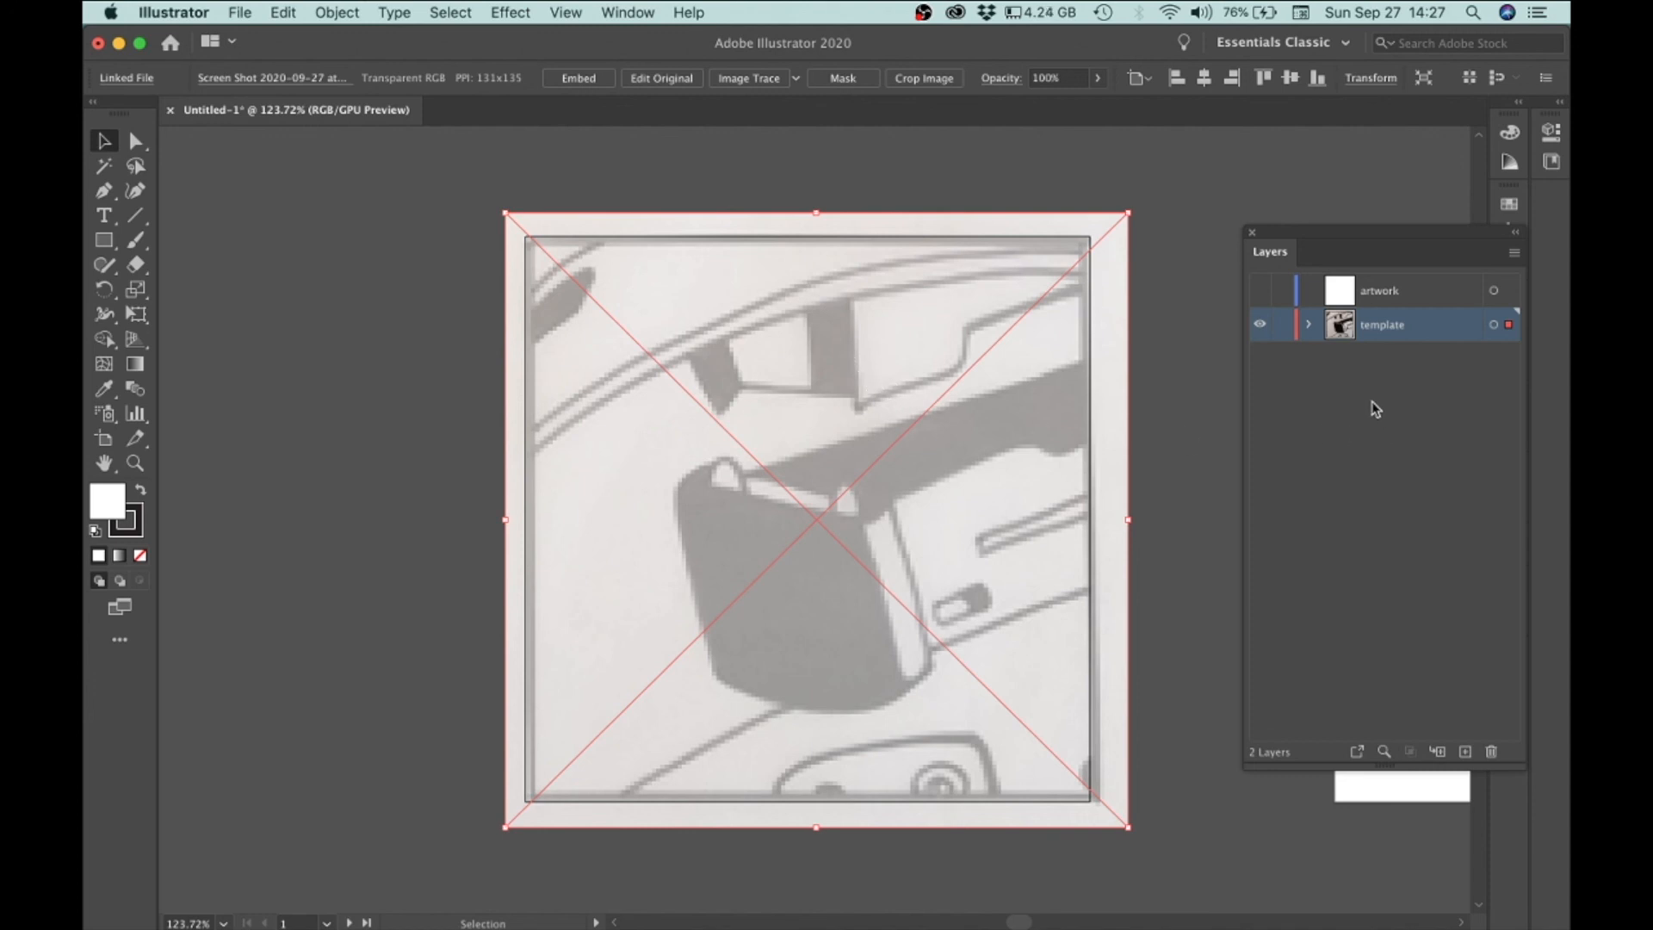
# Step: Lock the template layer and make the artwork layer the active layer
pyautogui.click(1283, 327)
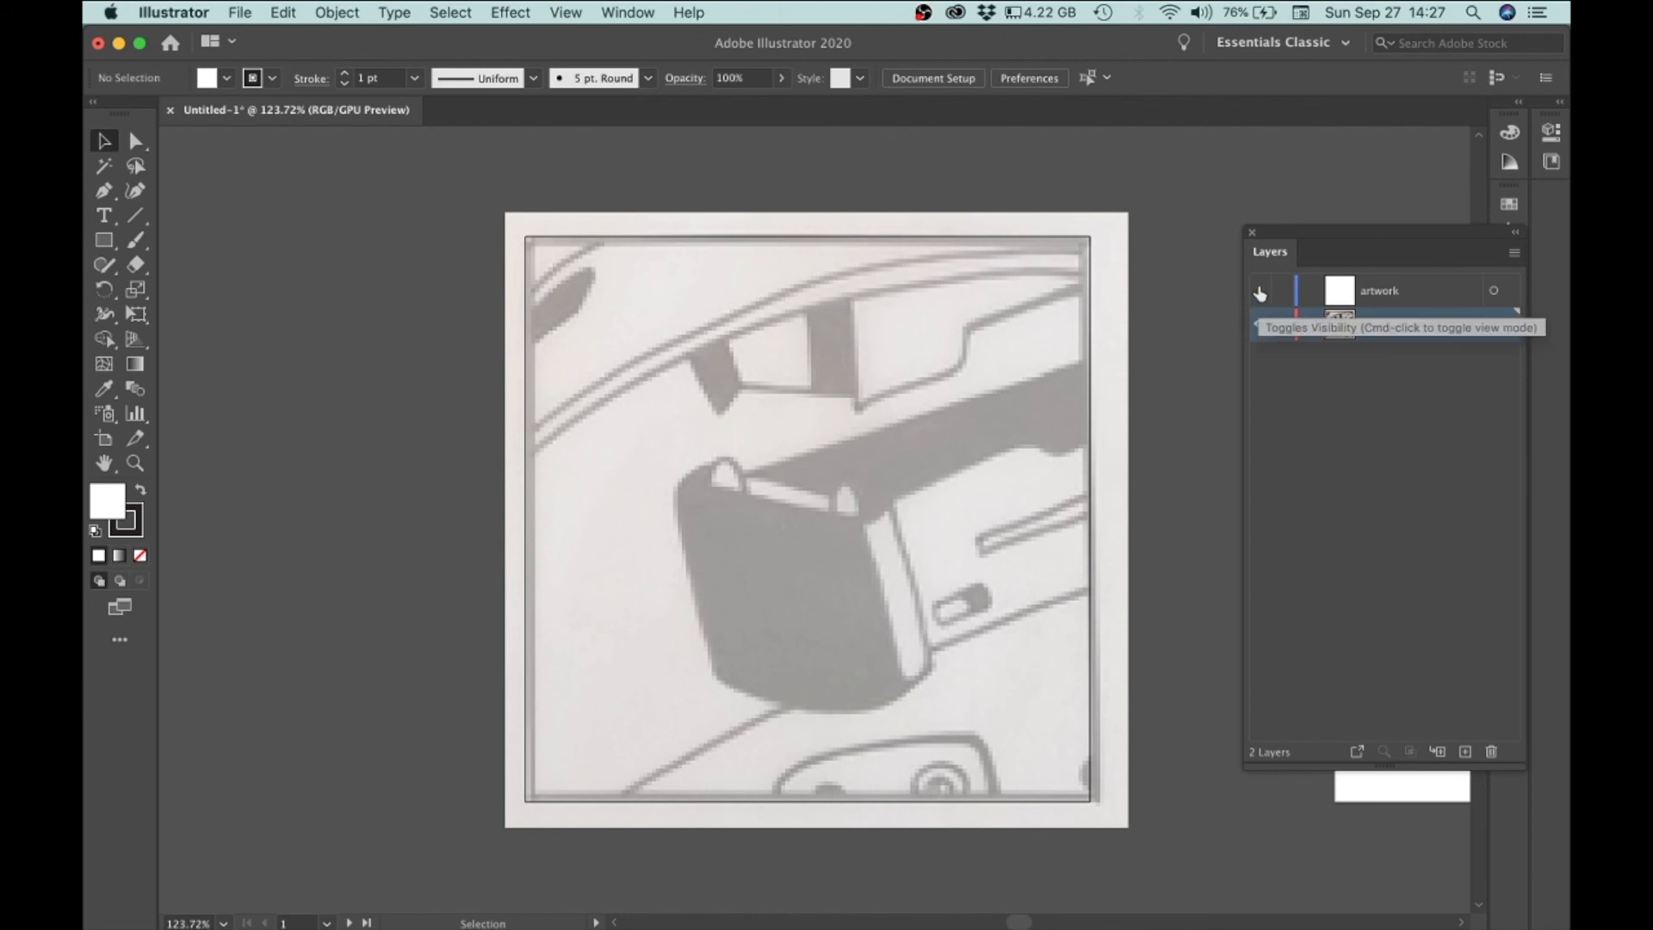
pyautogui.click(1402, 299)
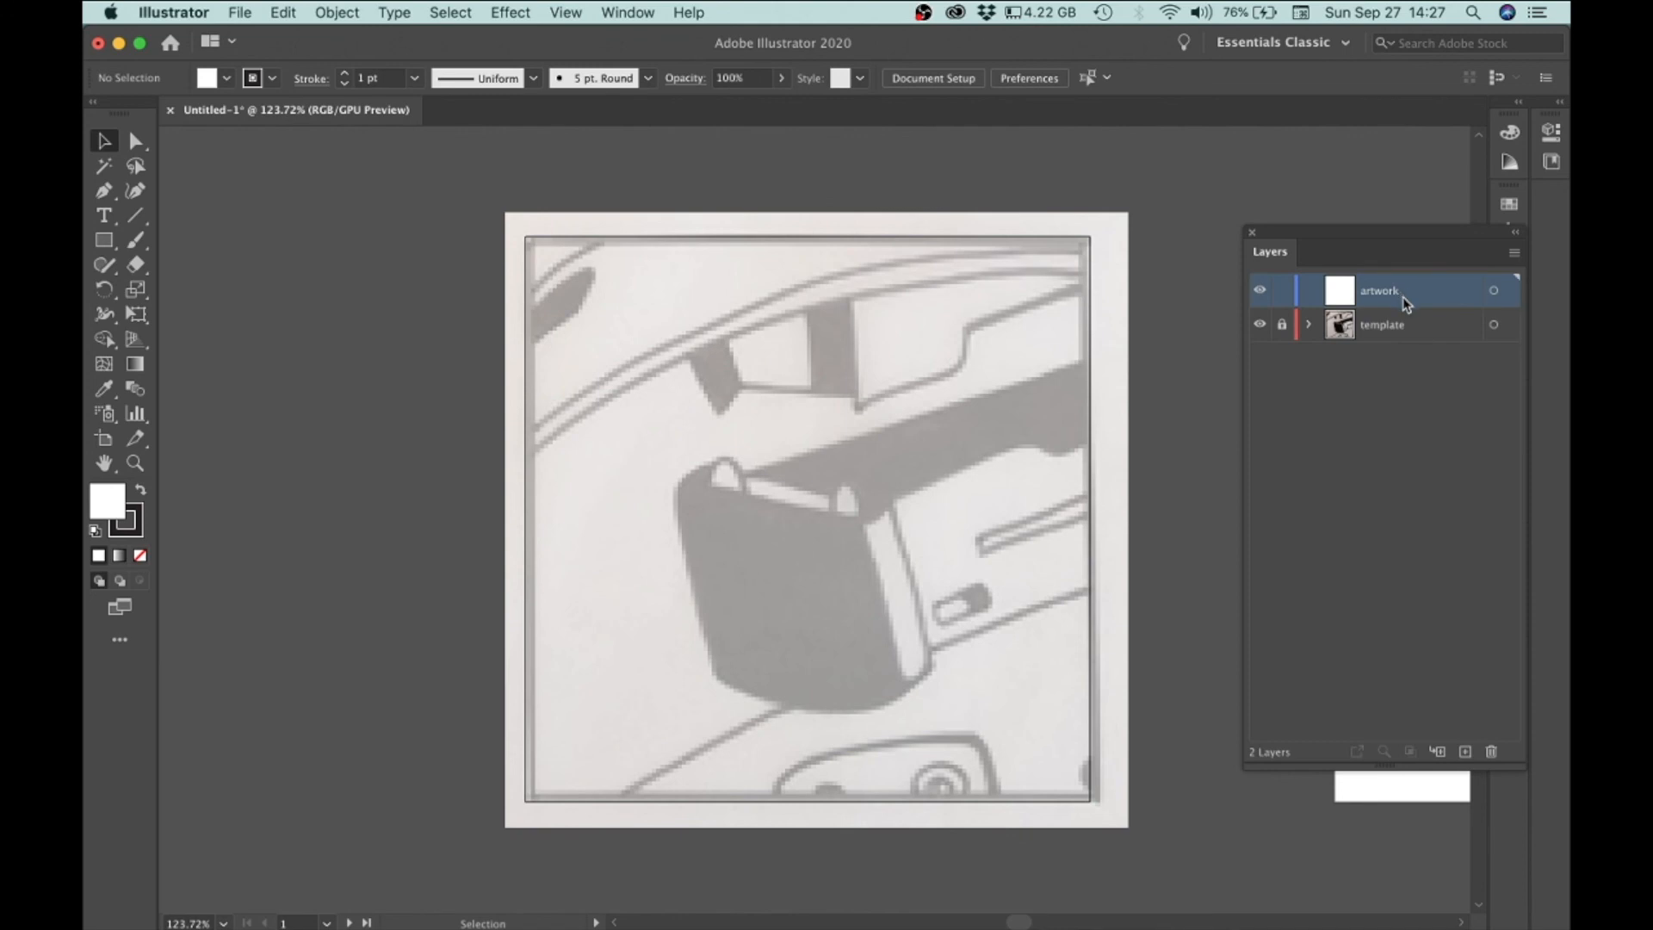